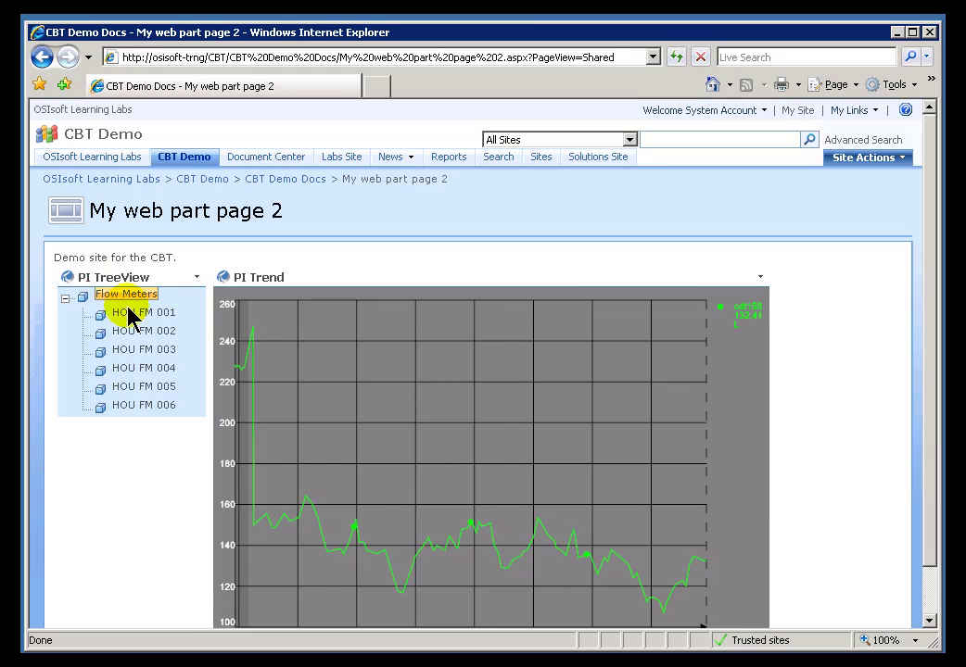
Step: Select HOU FM 001, then HOU FM 002, then HOU FM 001 again; the PI Trend stays unchanged
click(127, 310)
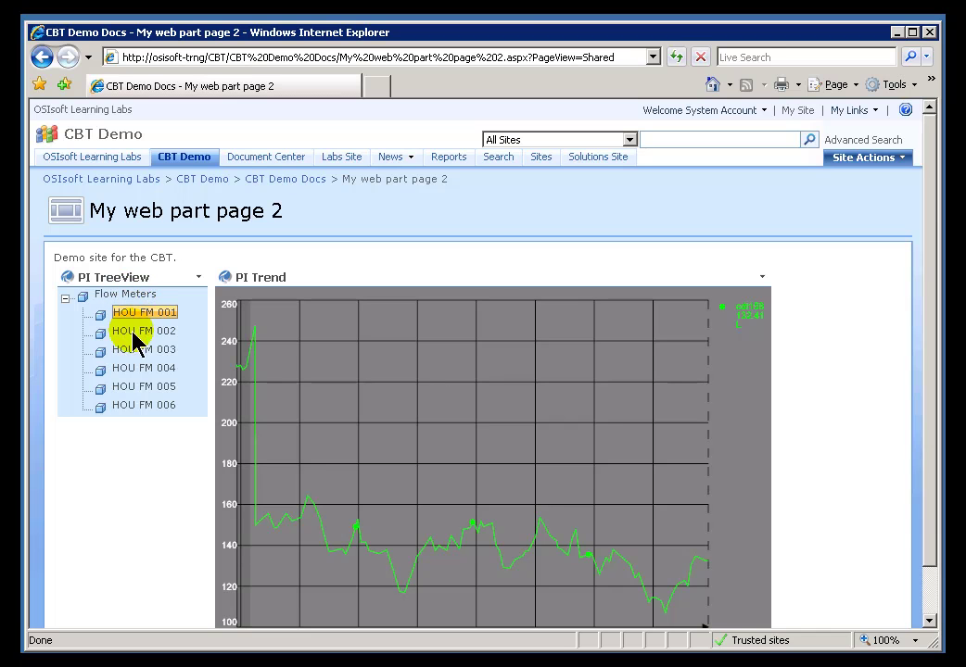
click(135, 334)
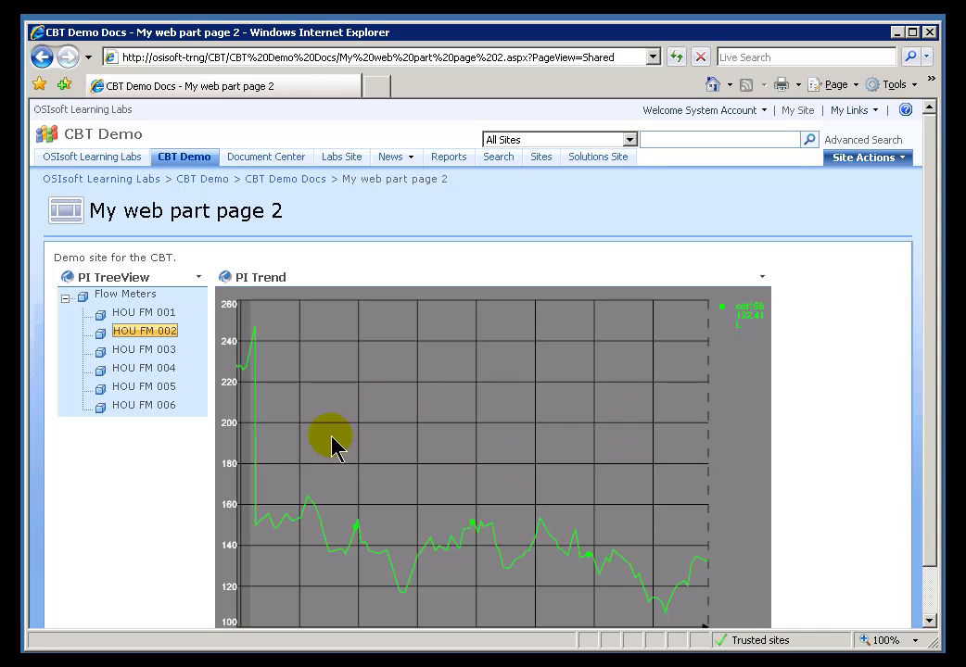
click(146, 317)
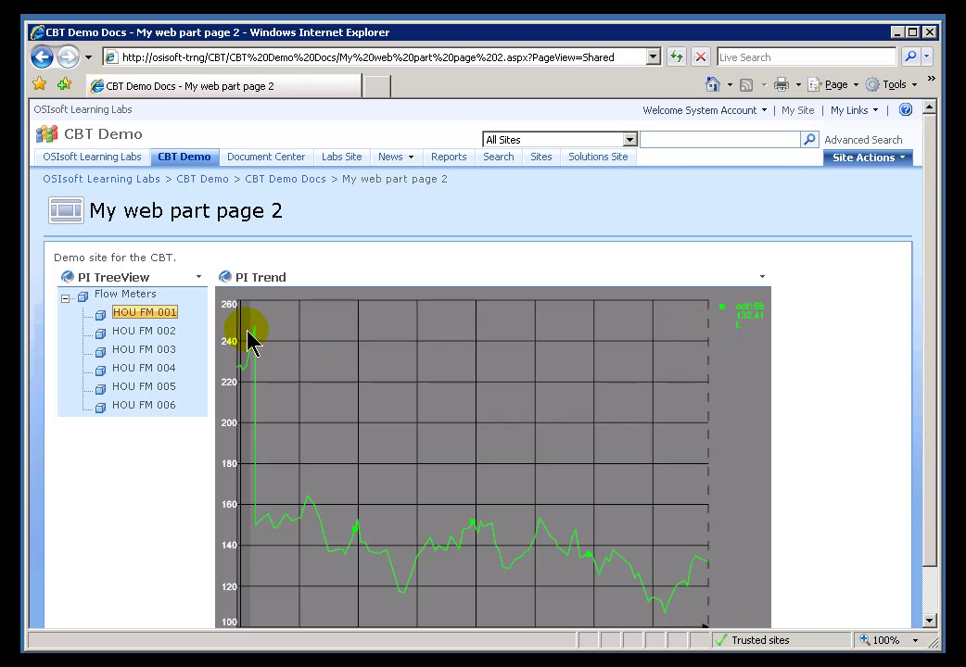
Step: Check the PI TreeView web part menu, then bring up the Site Actions menu
click(197, 278)
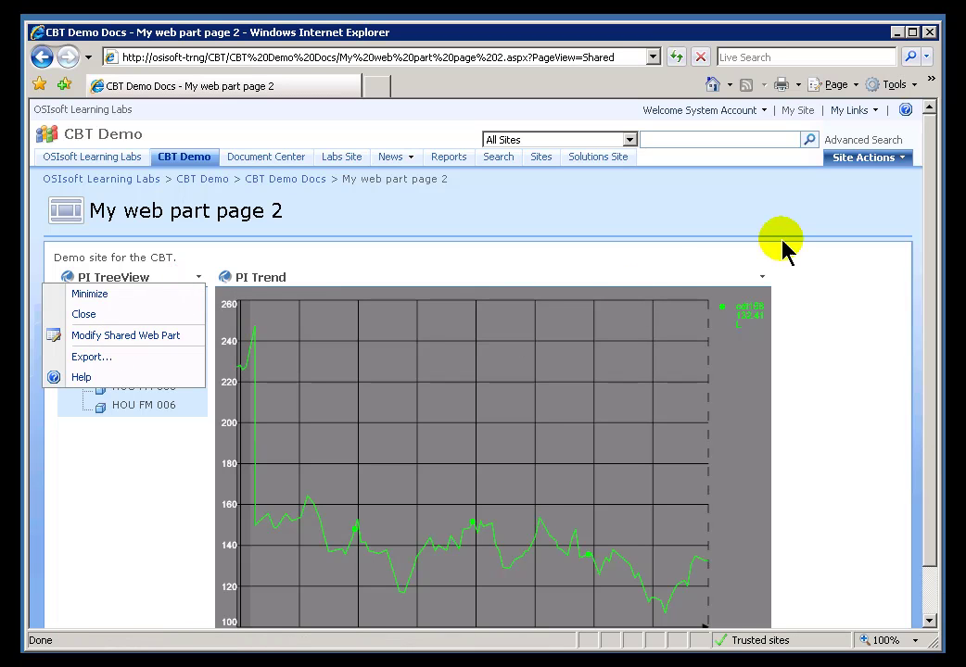
click(178, 269)
click(198, 278)
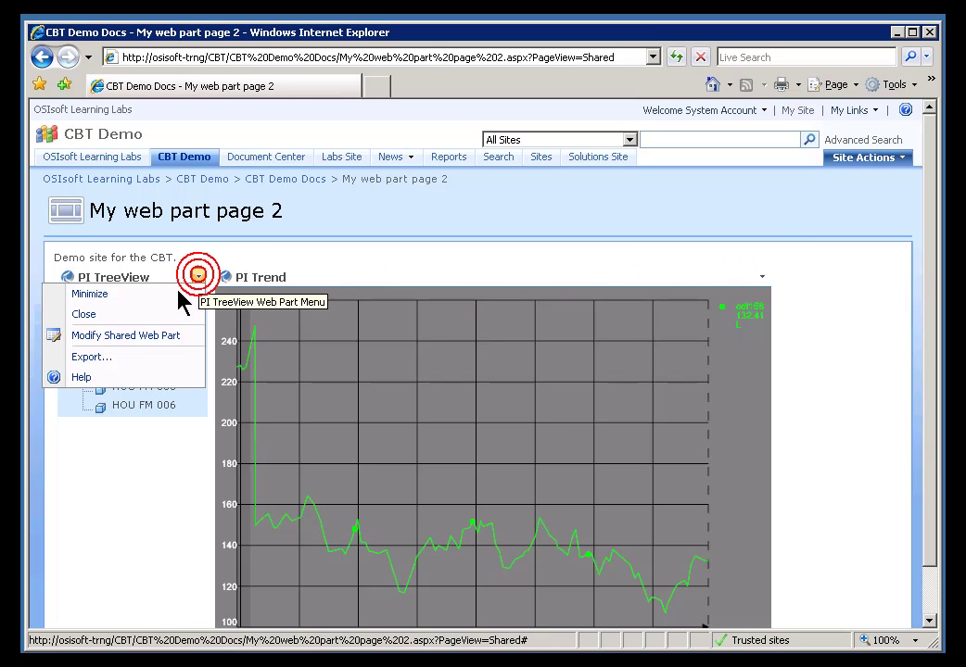
click(332, 267)
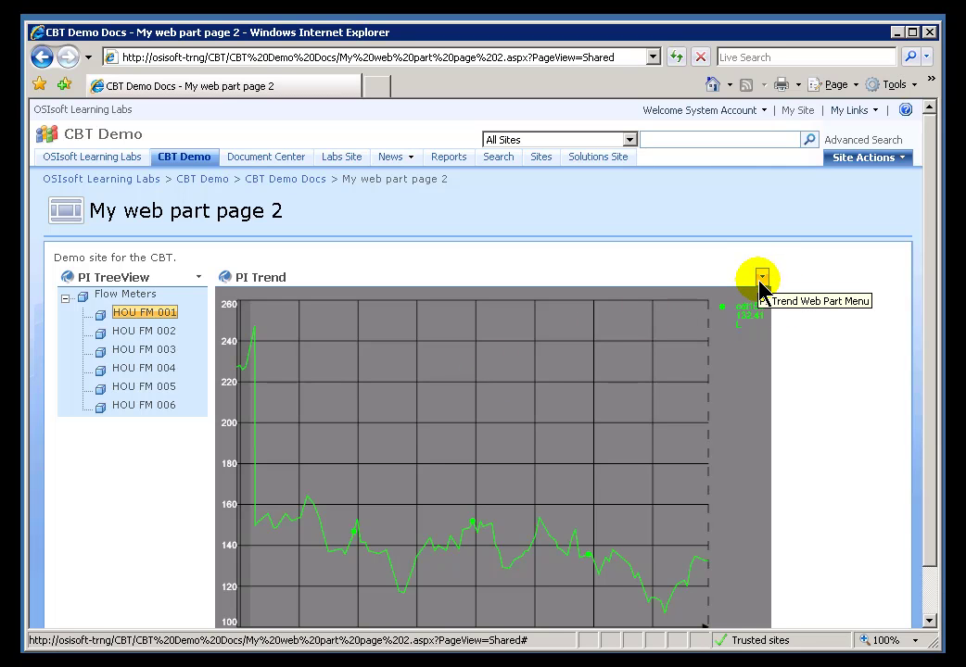
click(871, 159)
Step: Enter page edit mode and connect the PI TreeView to send client-side parameters to PI Trend
click(746, 225)
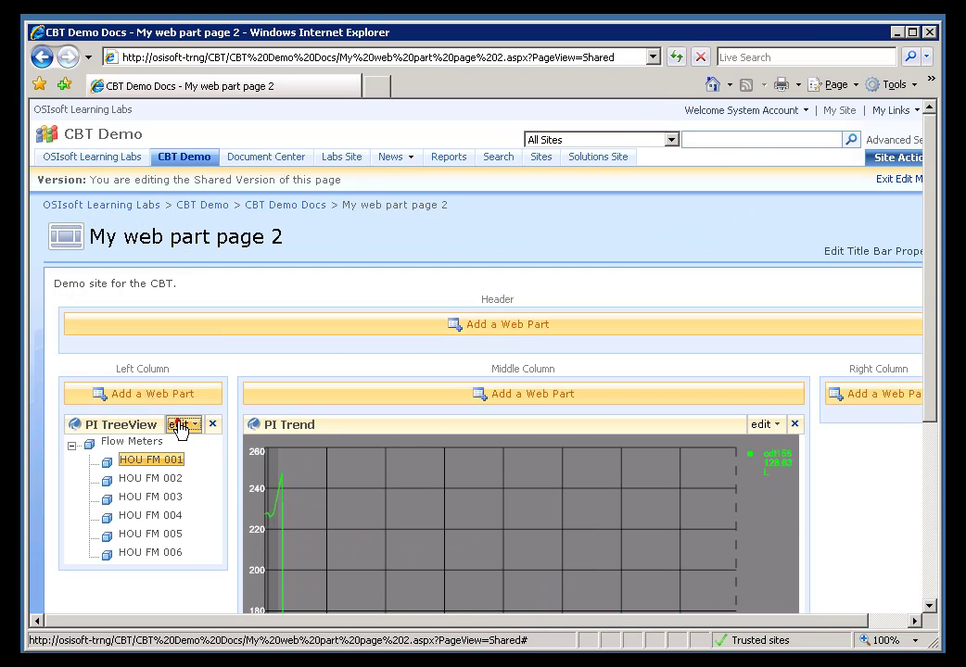
click(181, 425)
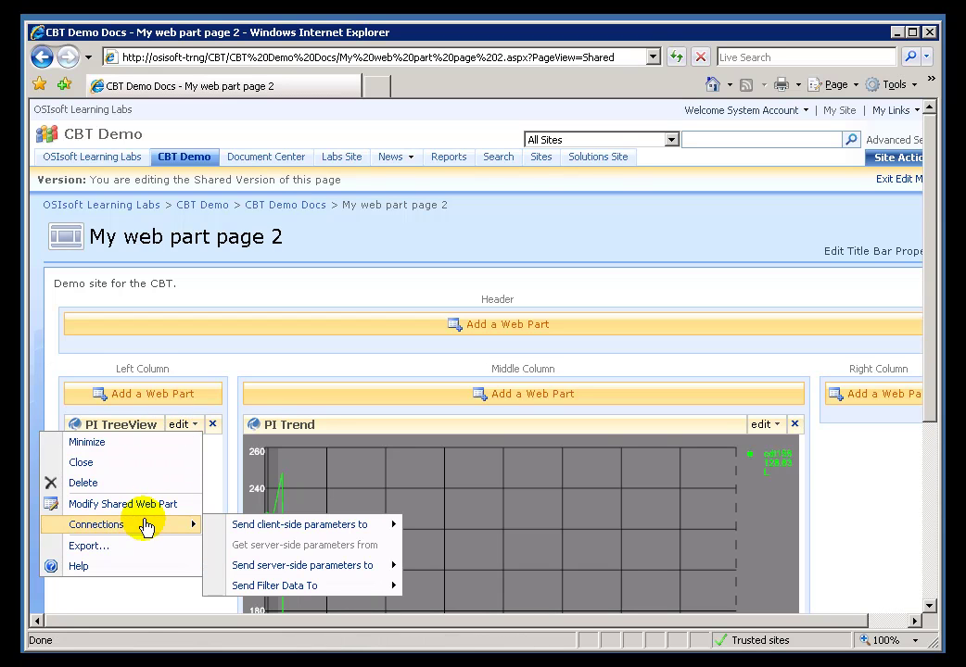
mouse_move(300, 525)
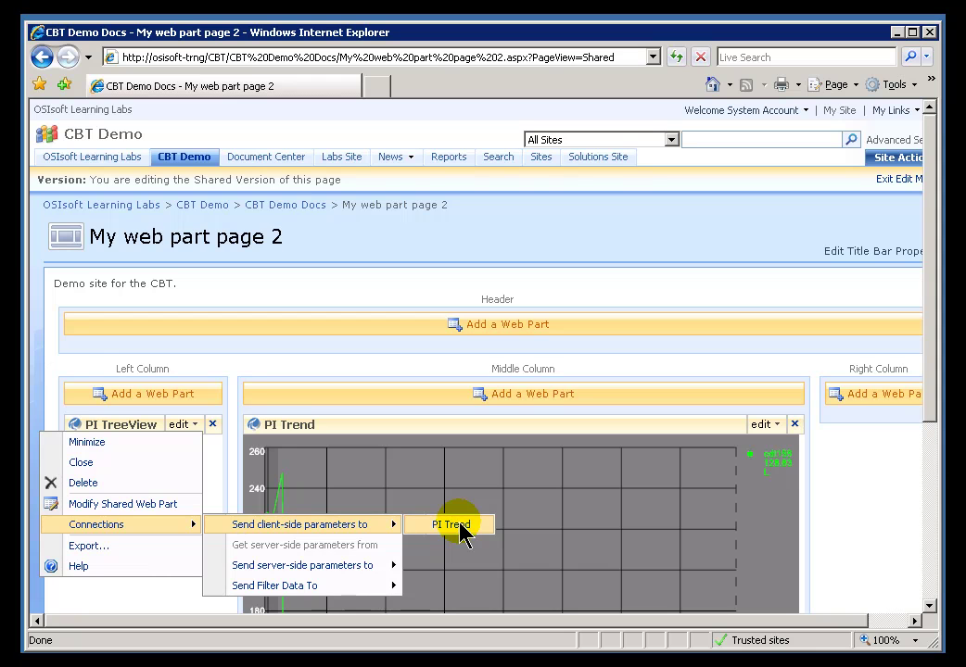
click(459, 526)
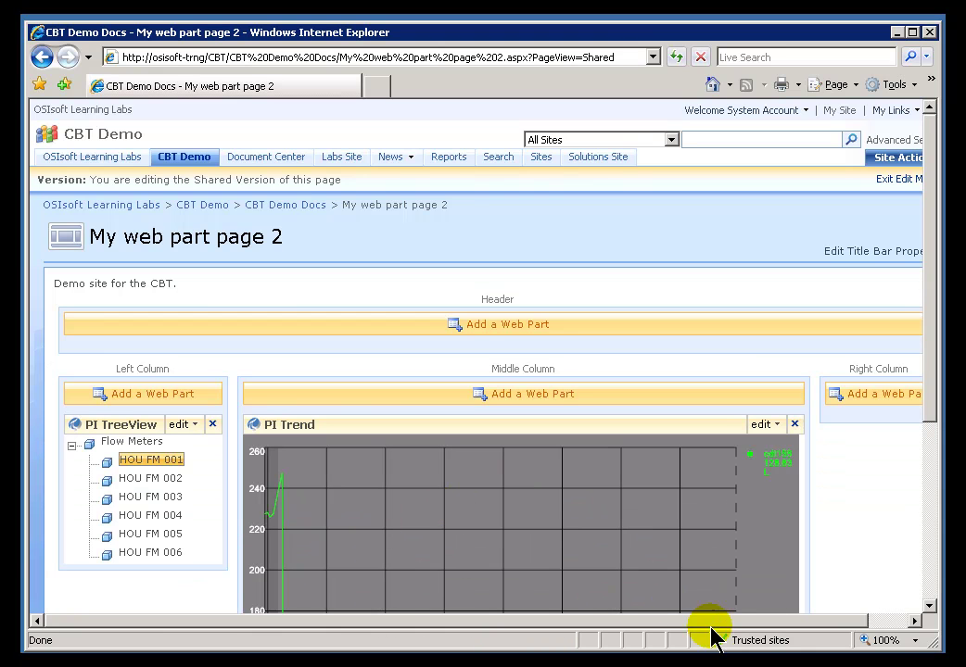
click(872, 619)
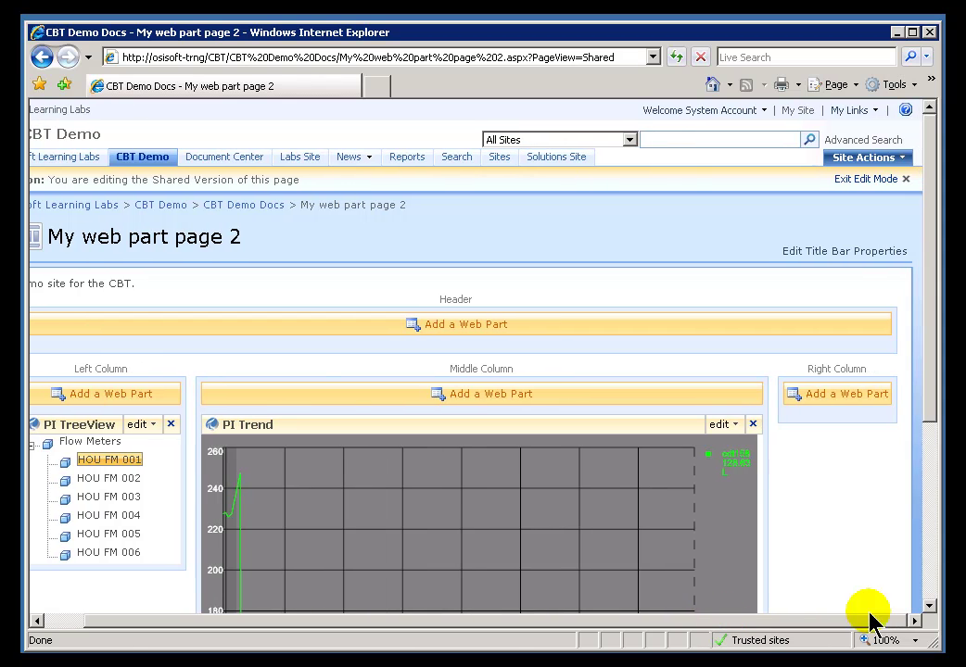
Step: Open the PI Trend's shared web part settings and scroll to its time range and cdt158 data
click(721, 425)
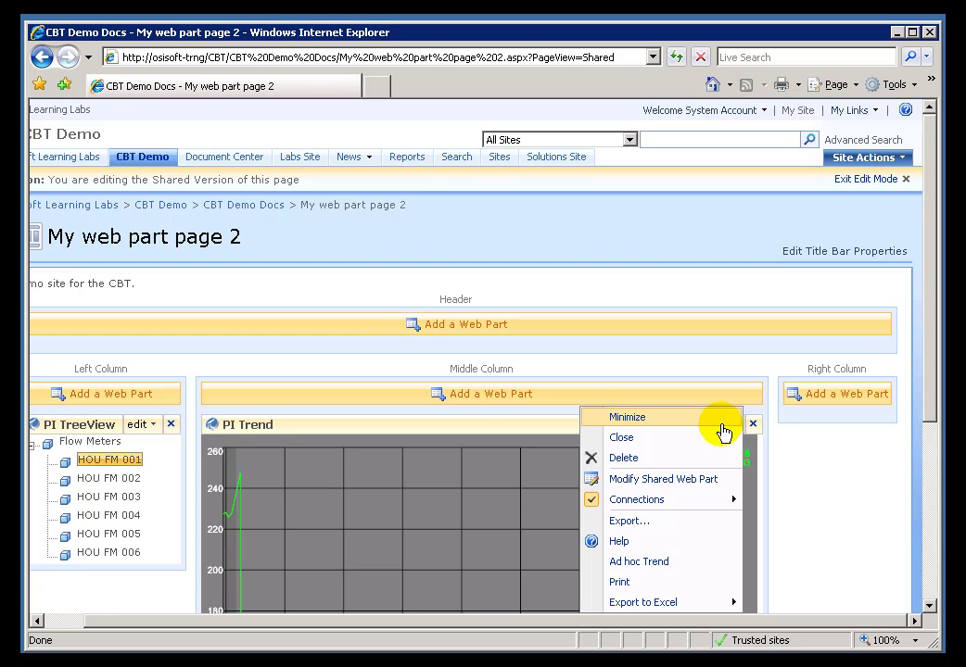
click(647, 478)
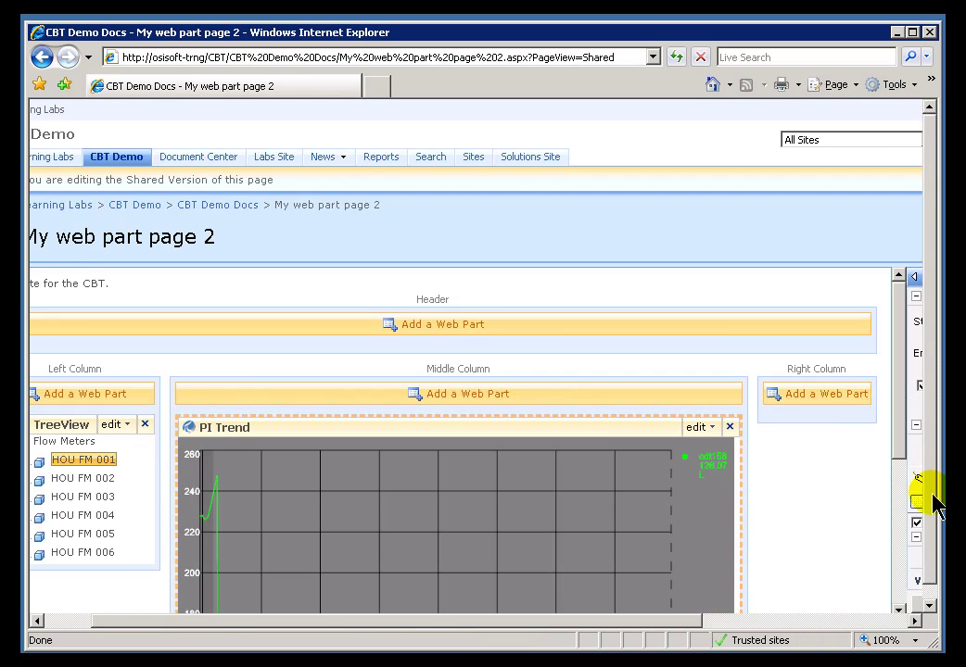
click(930, 505)
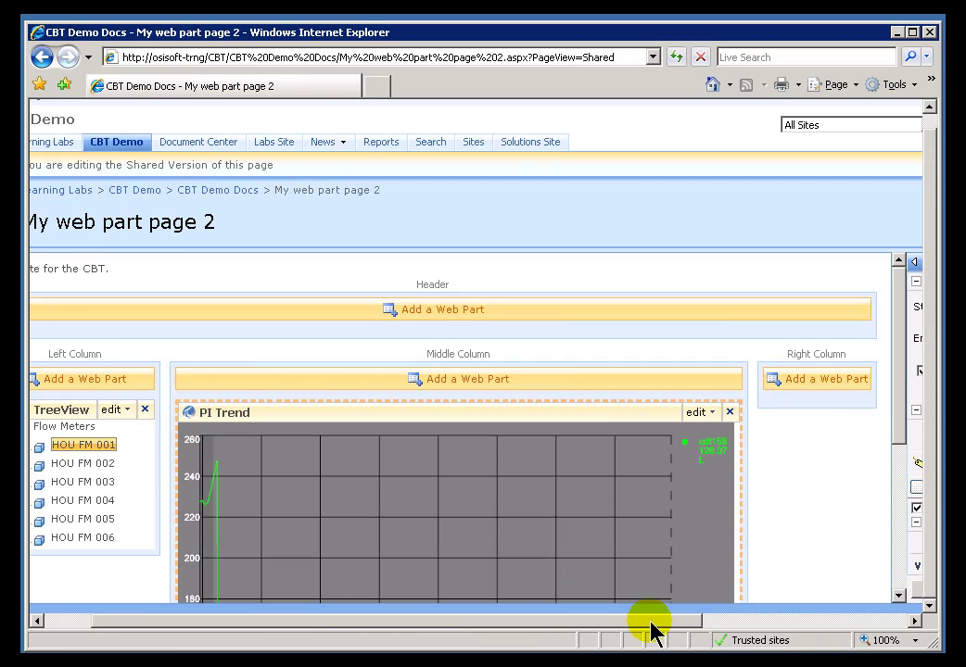
drag(652, 630, 906, 625)
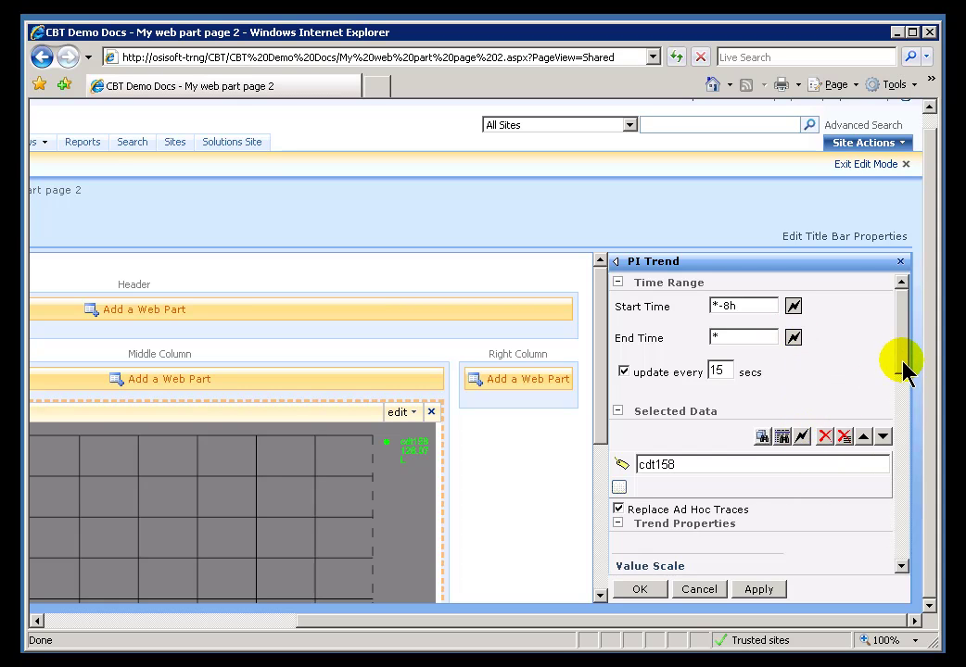
scroll(904, 370, down, 3)
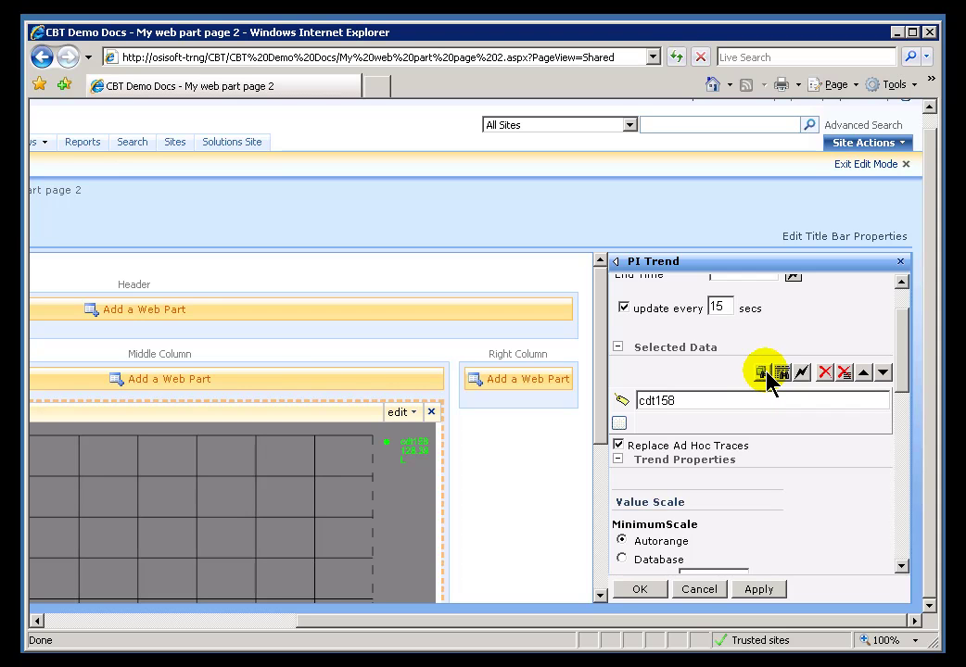
Step: In Select PI Data, choose the Training Sample database and expand down to Houston
click(762, 372)
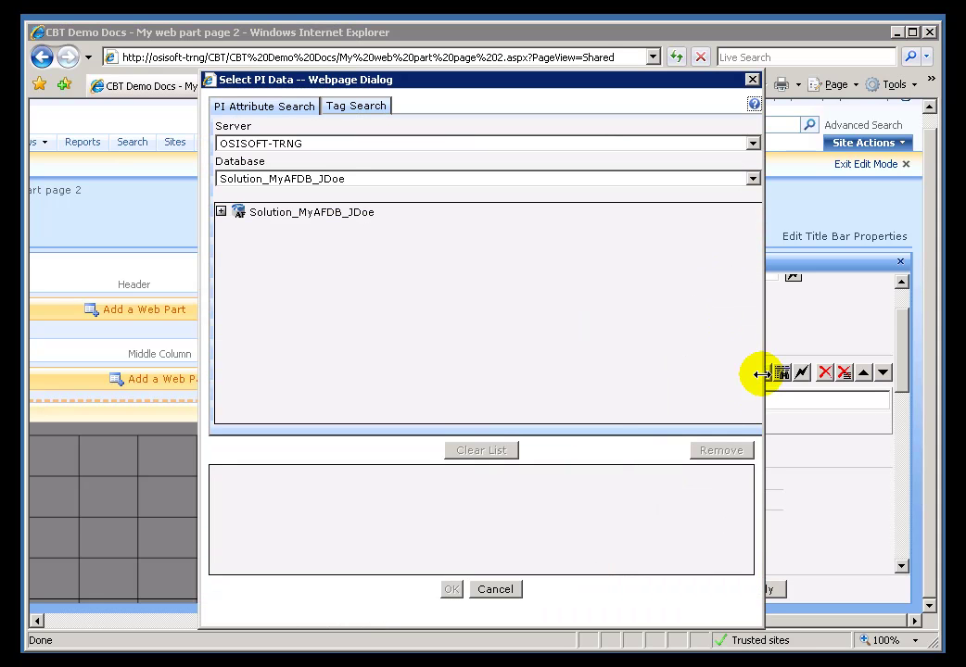
click(312, 182)
click(270, 292)
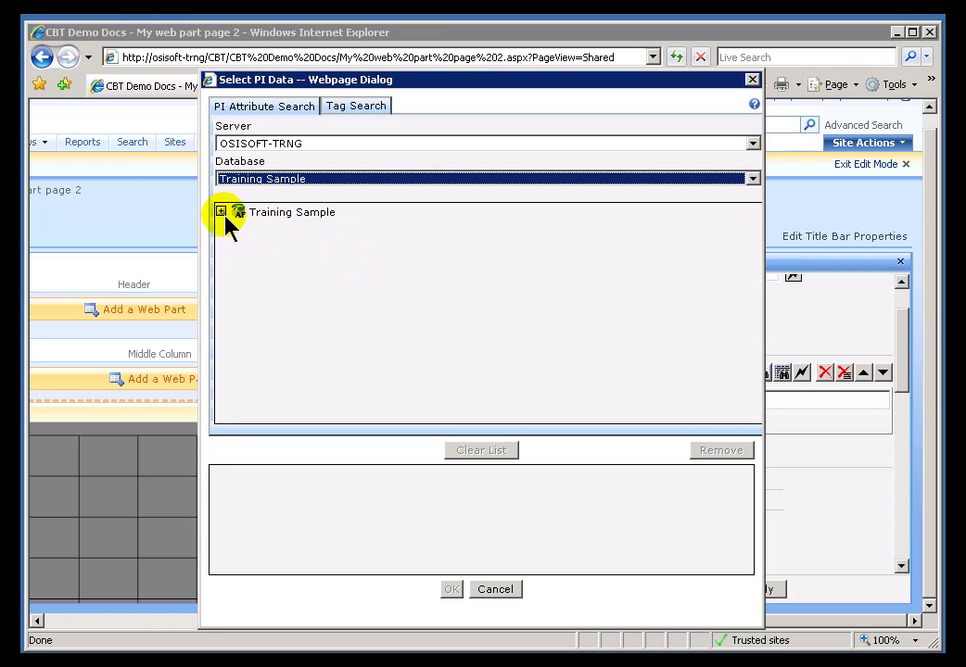
click(220, 212)
click(239, 227)
click(259, 257)
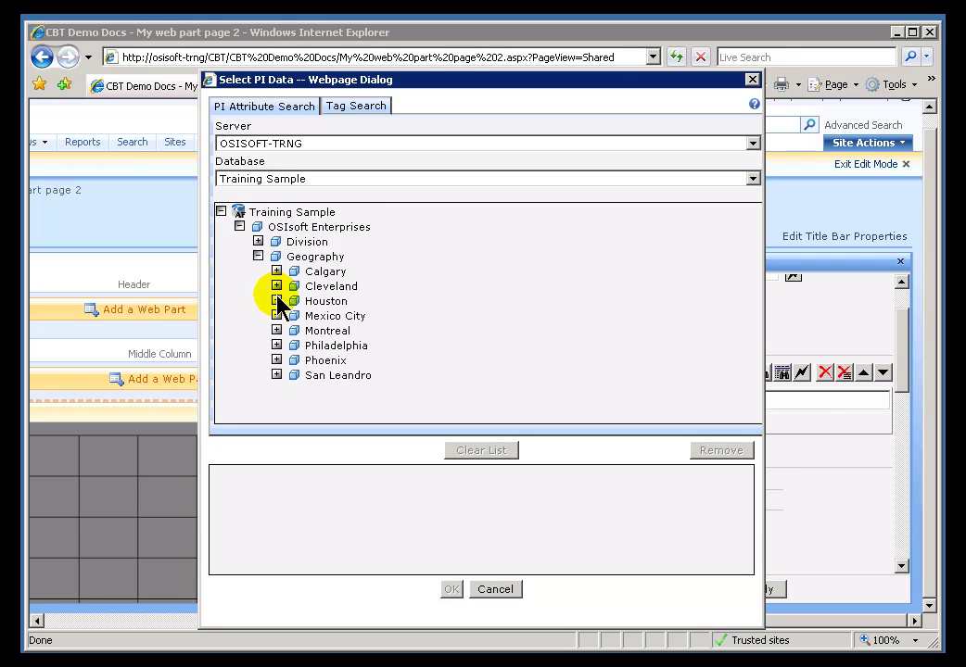
click(278, 300)
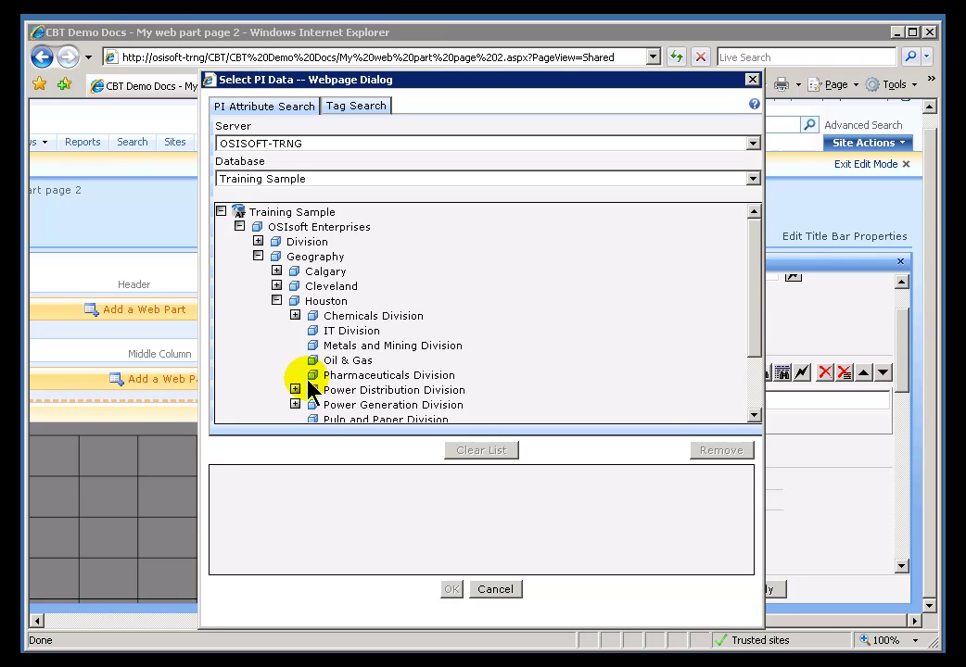
Step: Expand Chemicals Division > 00 - Equipment List > Flow Meters > HOU FM 001 and add Flow Rate
click(294, 315)
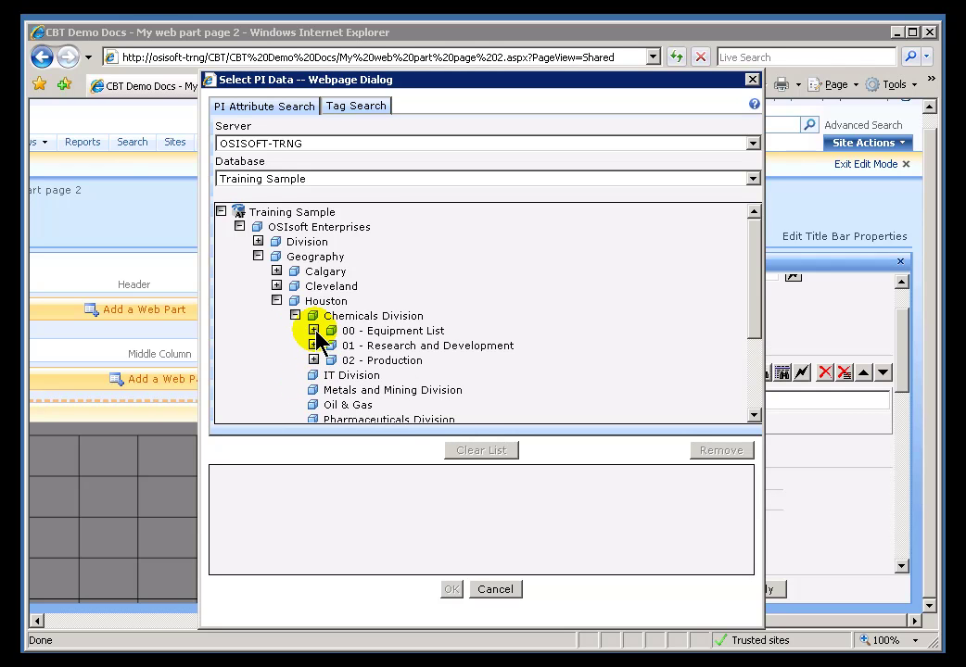
click(313, 329)
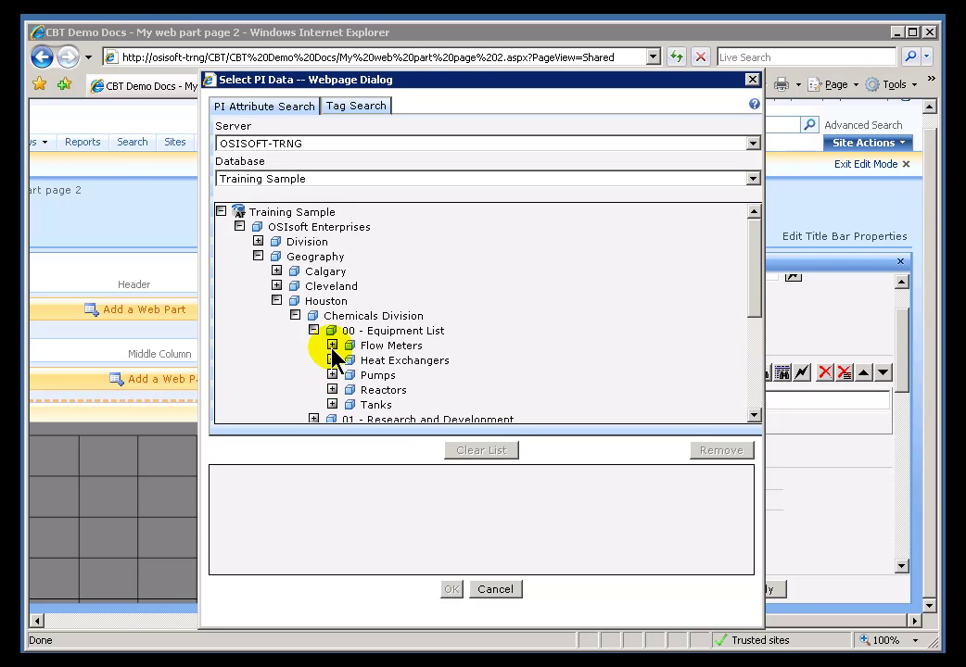
click(332, 344)
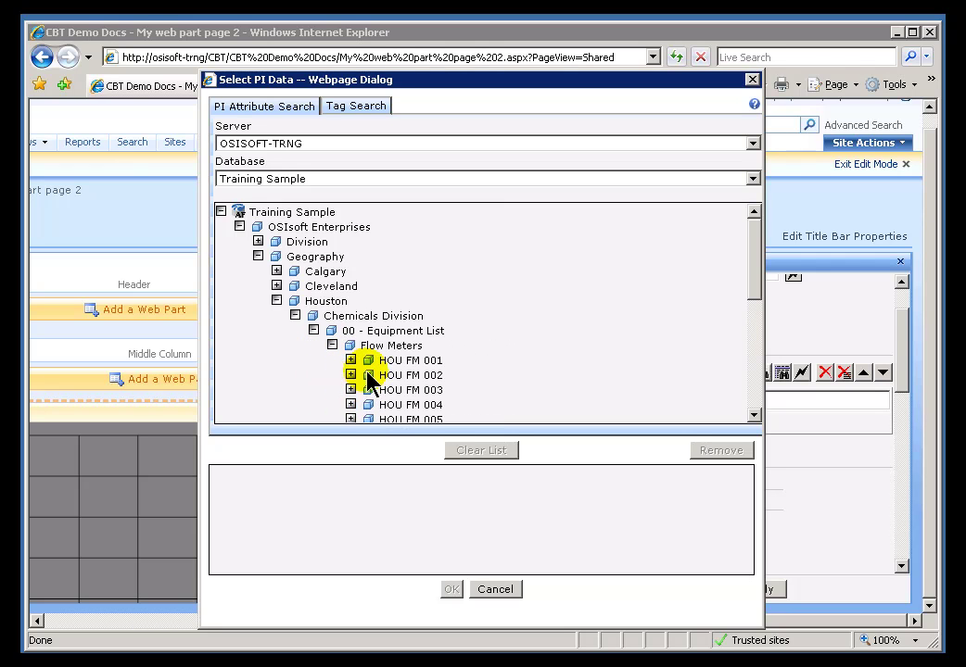
click(350, 359)
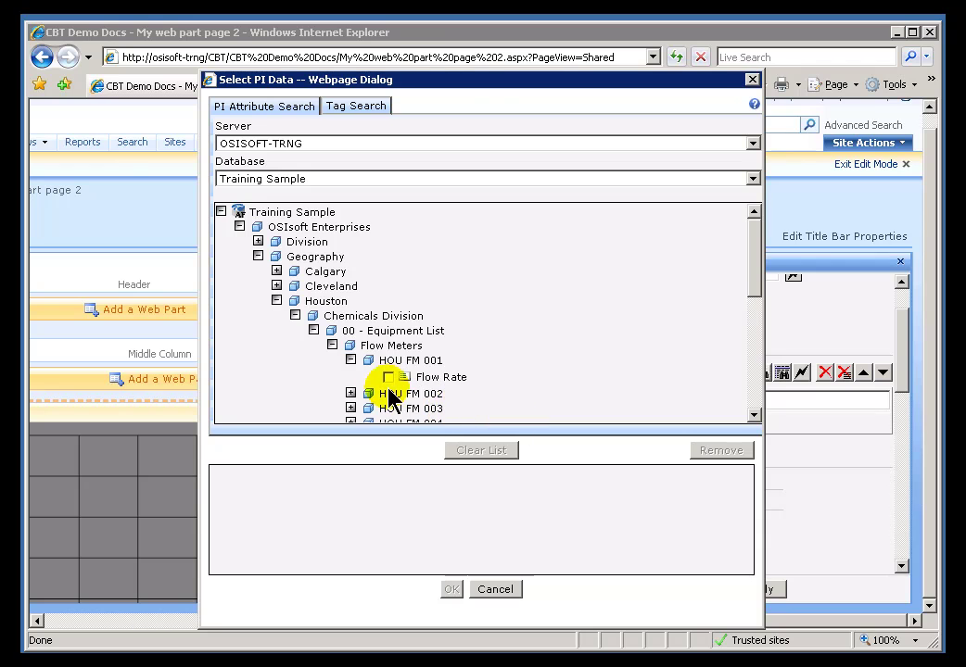
click(390, 377)
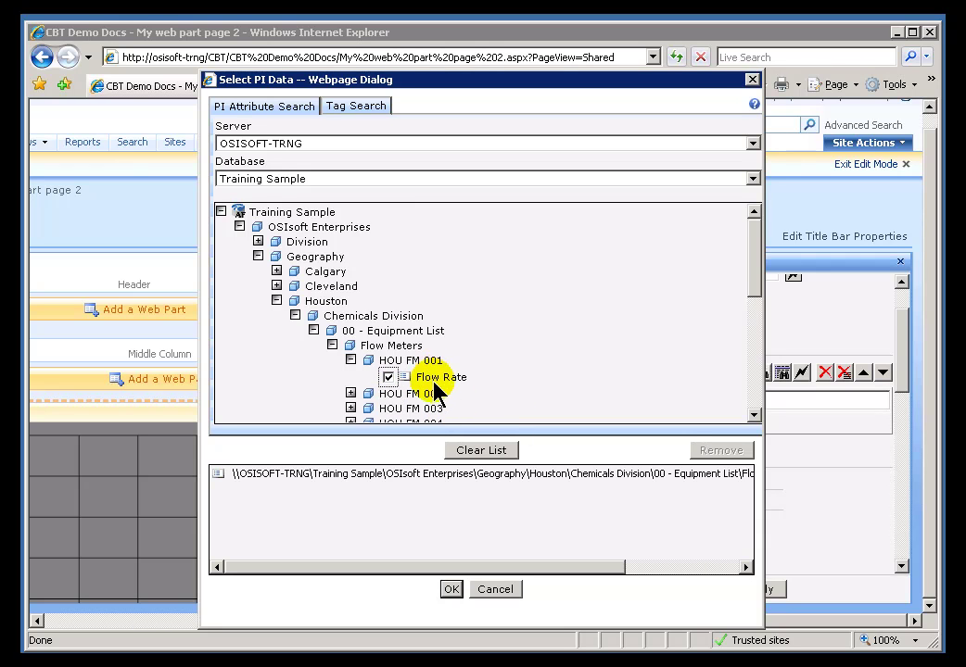
click(451, 589)
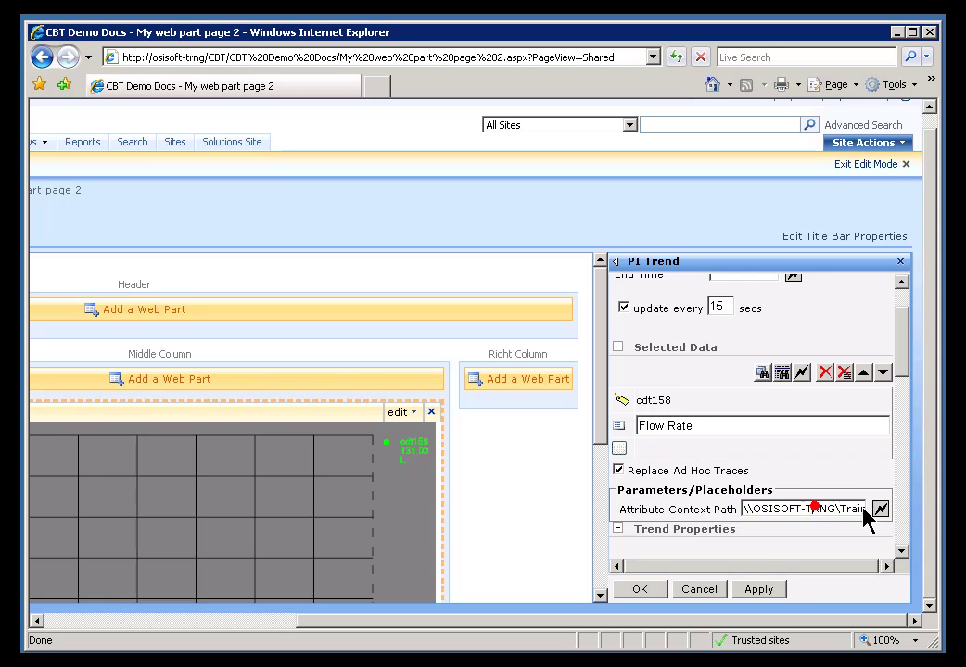
Step: Delete the cdt158 tag from the PI Trend's selected data, leaving only Flow Rate
drag(811, 511, 880, 510)
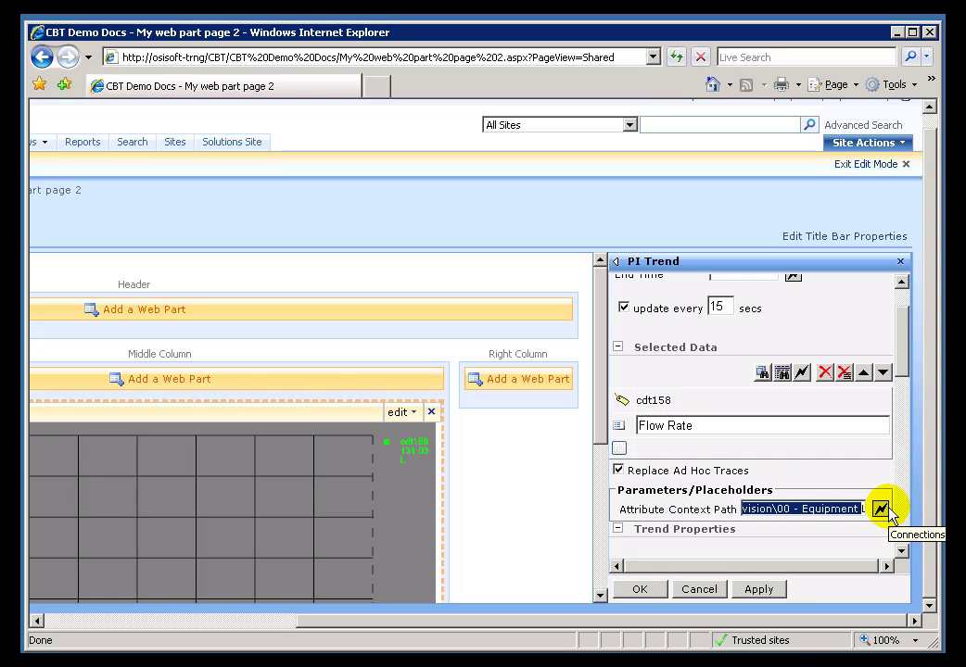
click(840, 509)
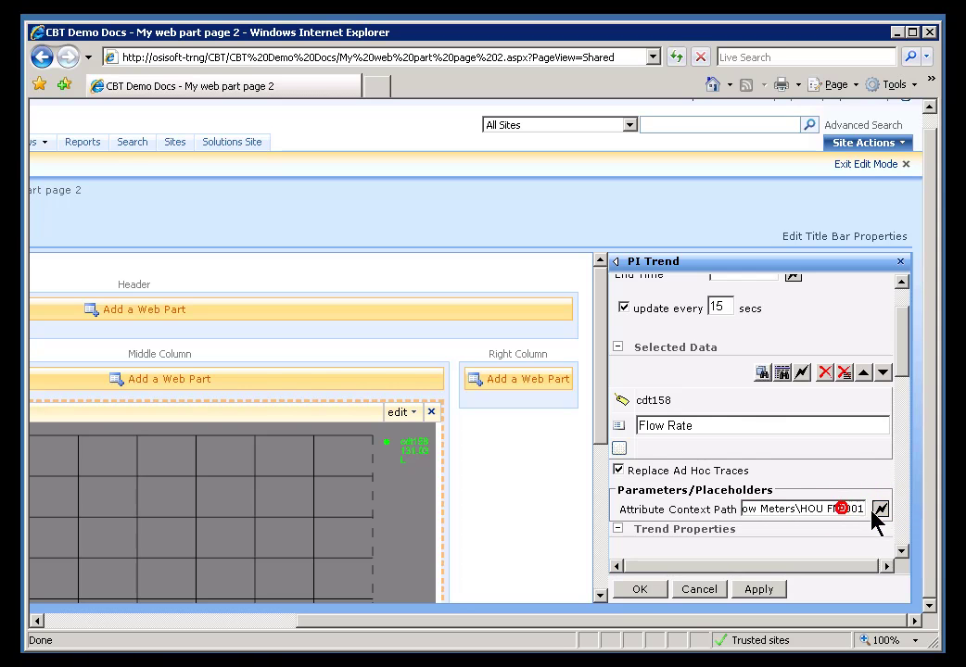
click(651, 402)
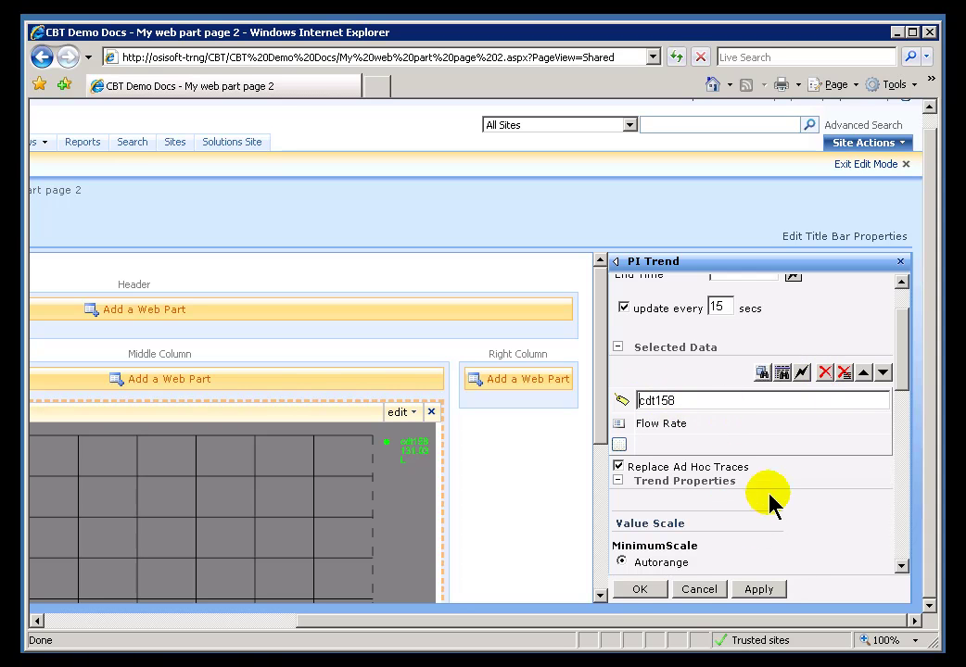
click(824, 371)
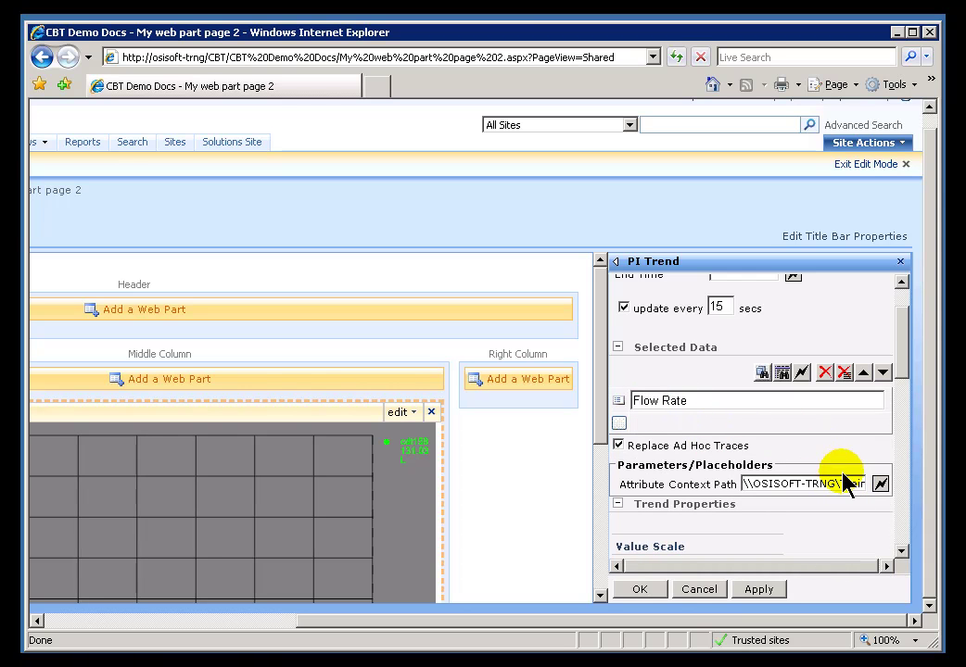
Step: Save the trend, exit edit mode, test HOU FM 002, 003, 005, then reopen the Trend's shared settings
click(645, 591)
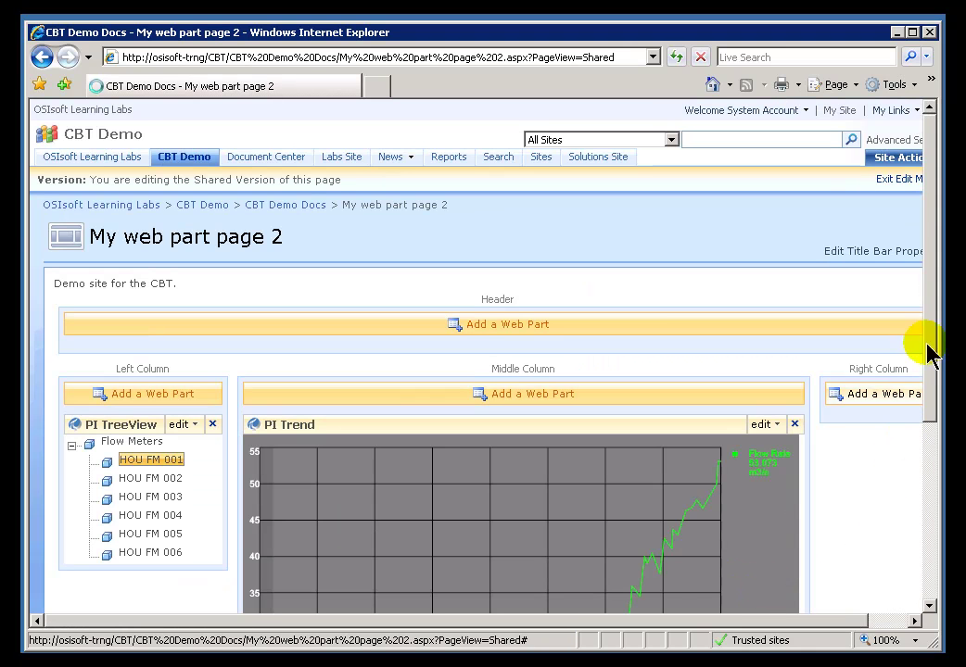
click(895, 182)
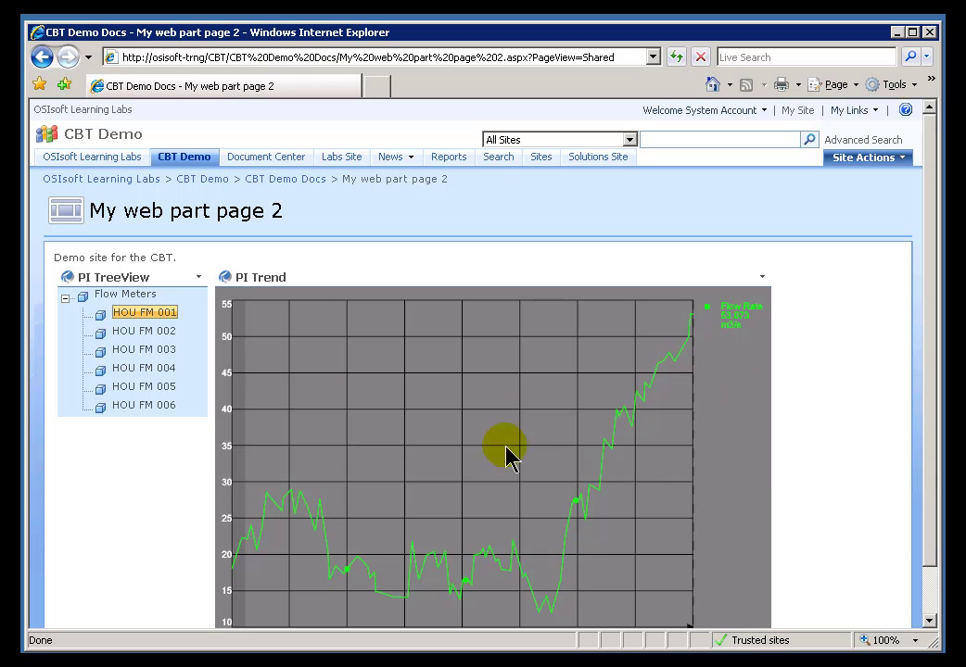
click(139, 330)
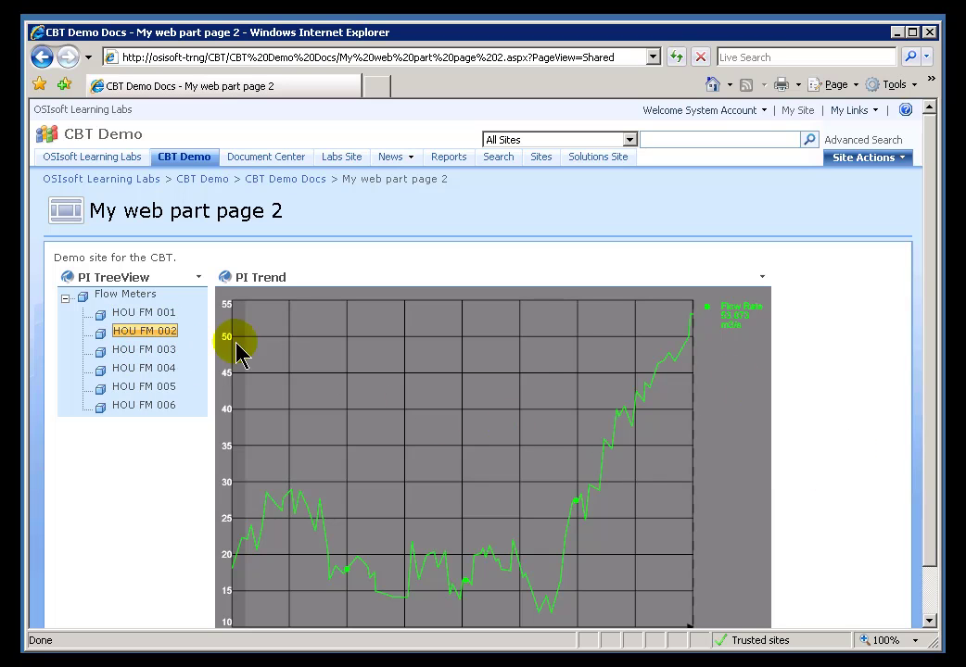
click(148, 352)
click(146, 375)
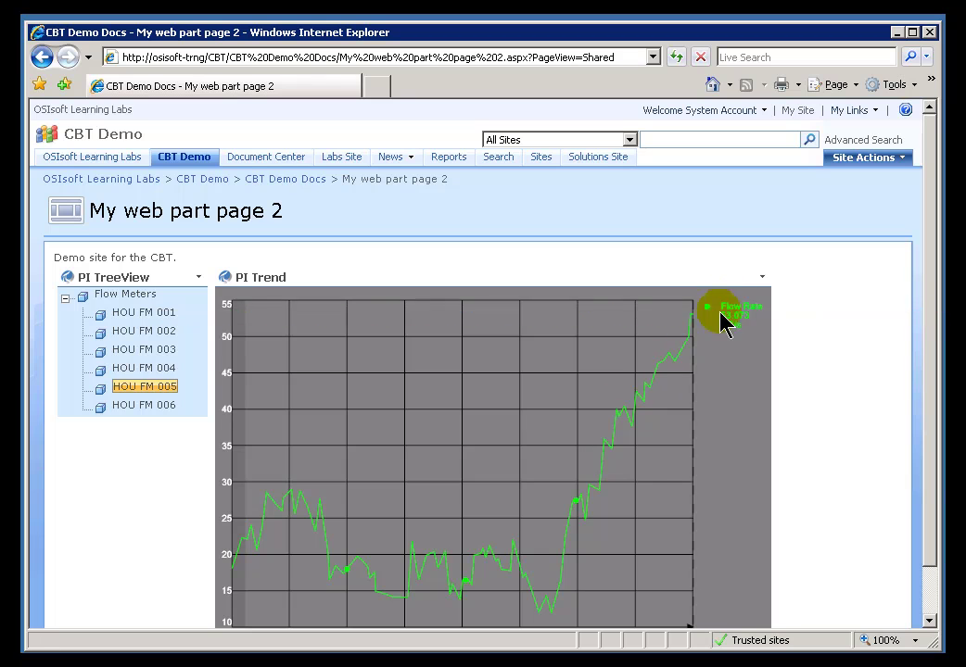
click(762, 276)
click(656, 337)
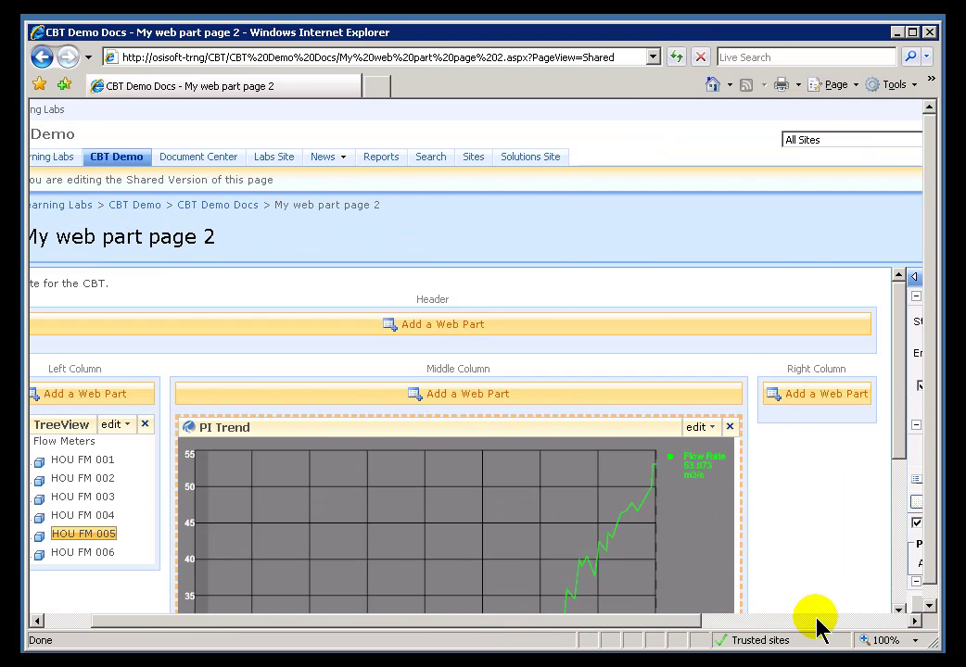
Step: Link the PI Trend's Attribute Context Path to PITreeView's Element Path and save the trend settings
click(816, 619)
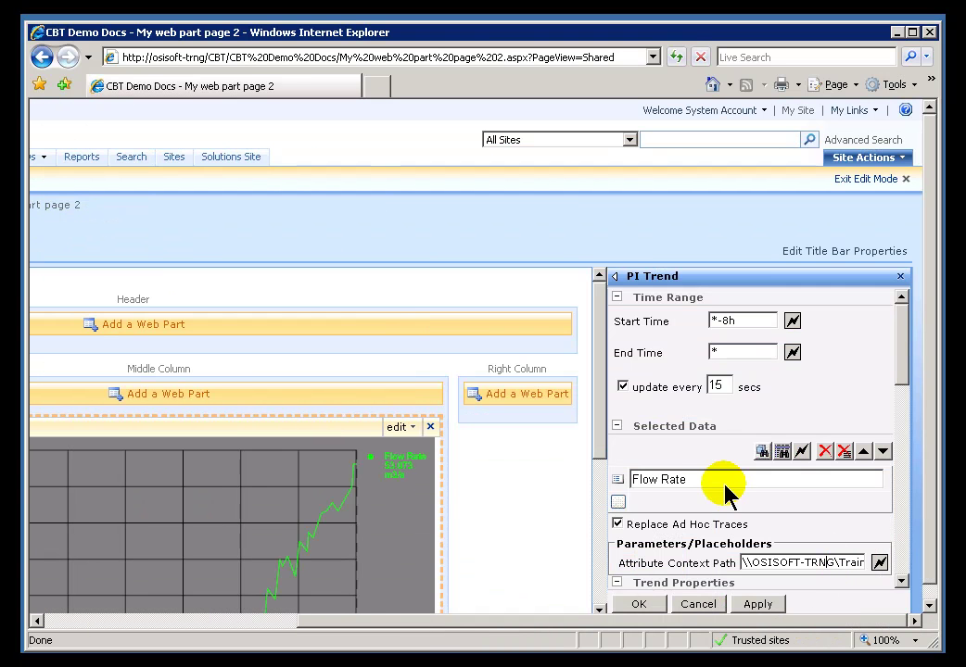
drag(839, 563, 905, 562)
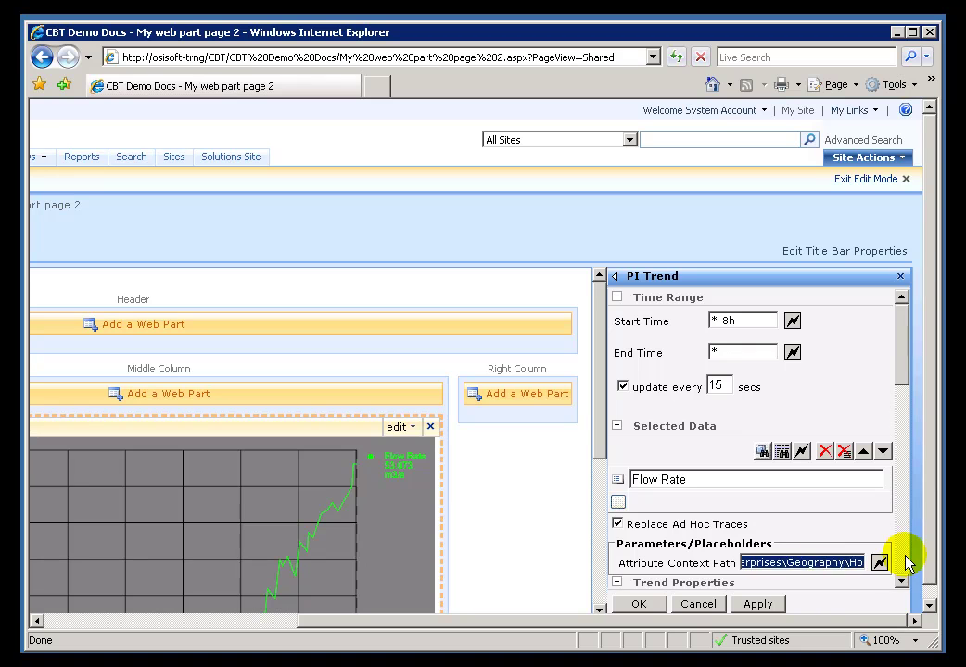
click(862, 565)
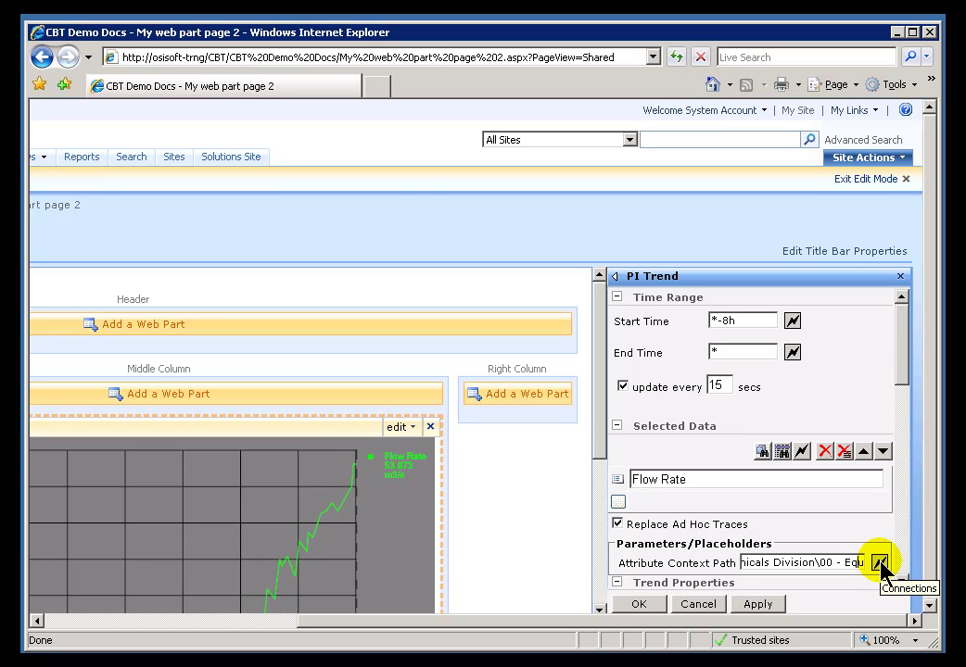
click(880, 563)
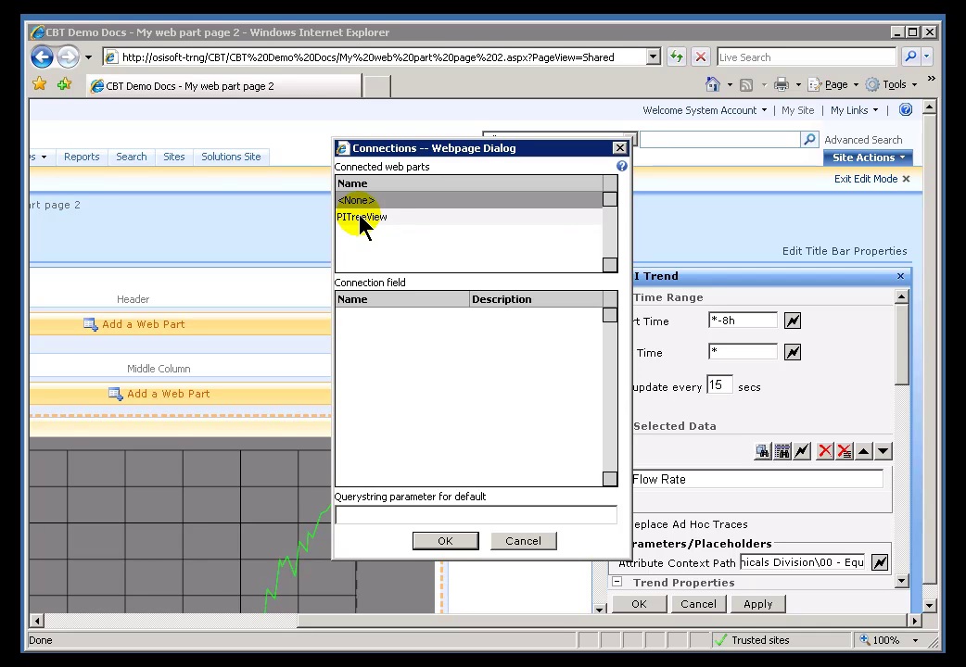
click(361, 221)
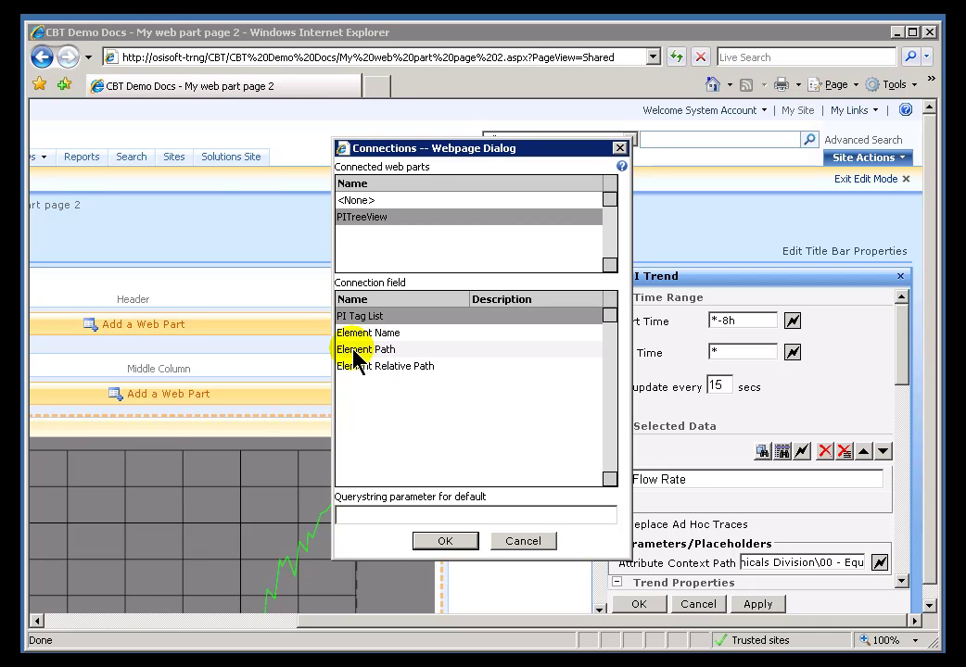
click(357, 352)
click(440, 545)
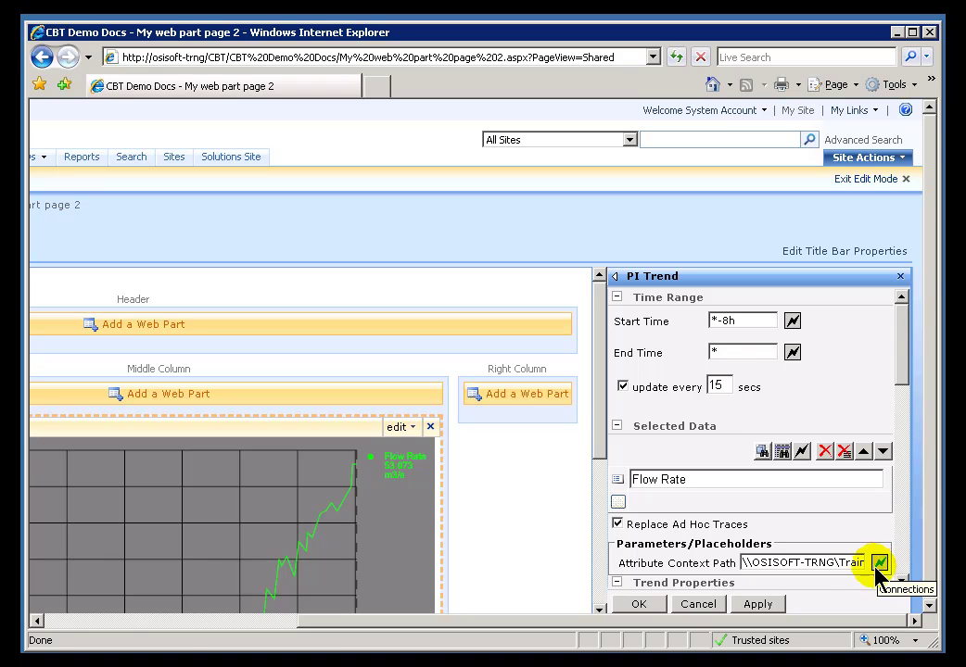
click(639, 606)
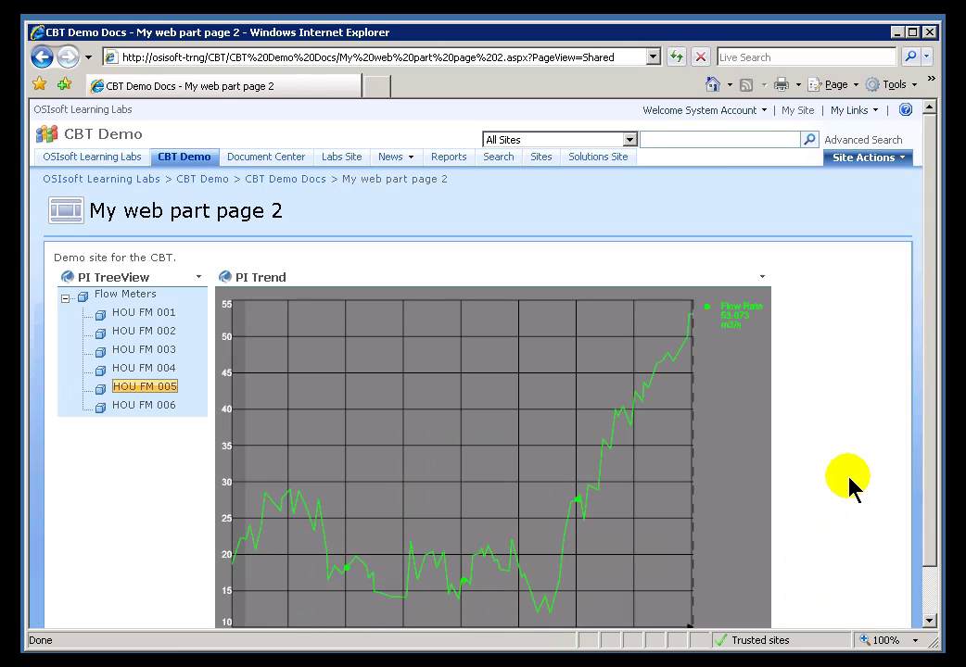
Step: Select HOU FM 004, 003, 001, 006, 005, 004, 003, 002 and finally 001, watching each Flow Rate replot
click(148, 371)
click(146, 351)
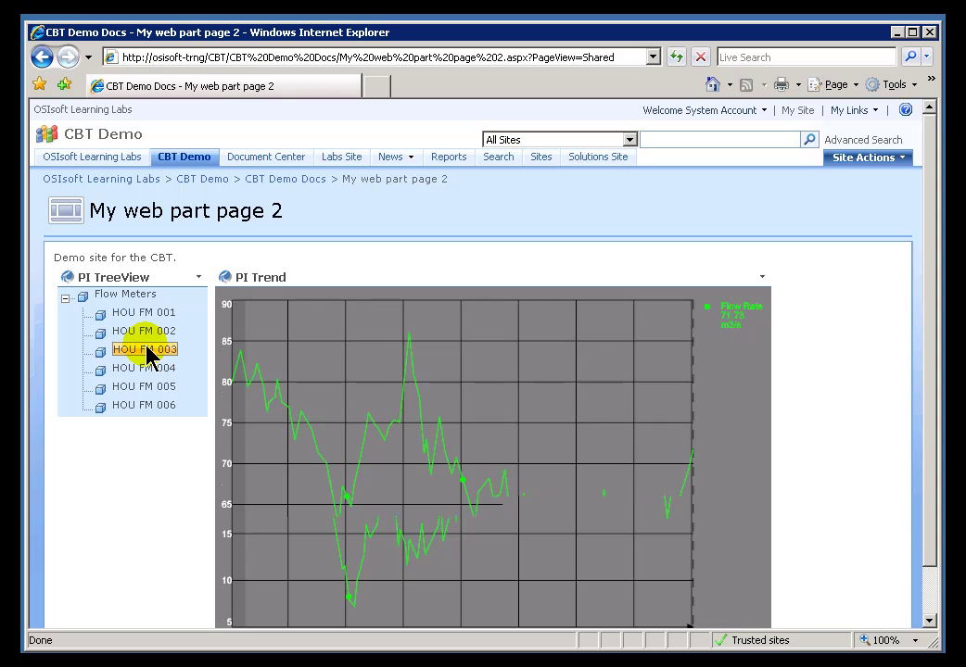
click(148, 316)
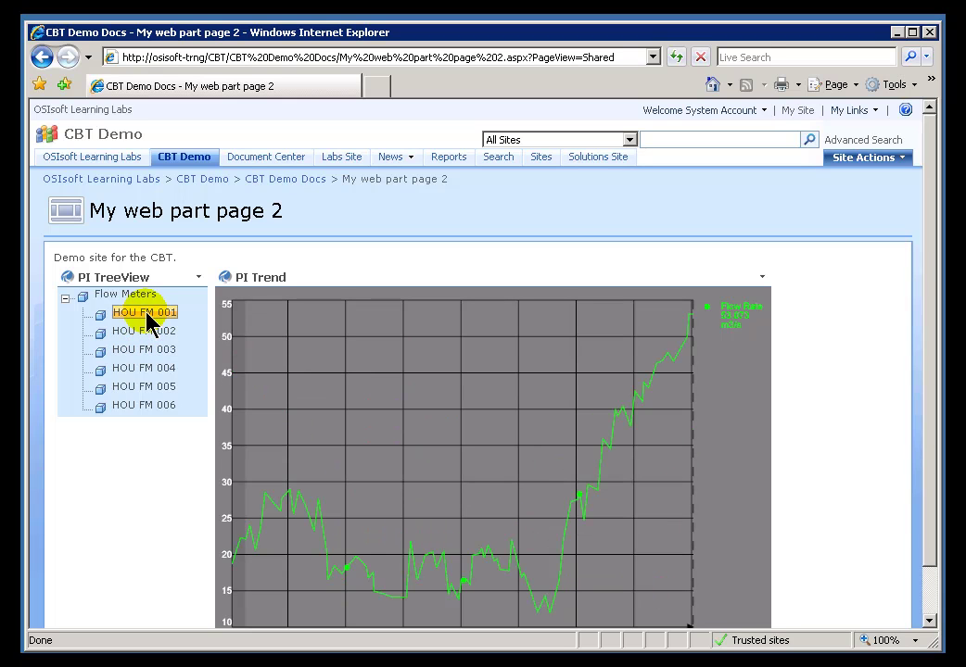
click(145, 408)
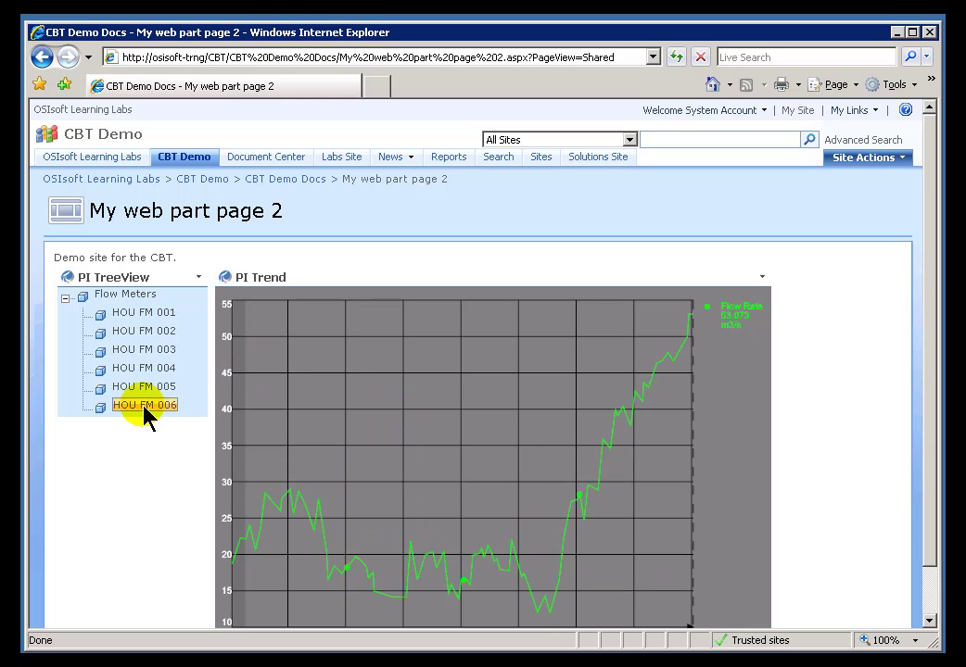
ctrl+click(143, 389)
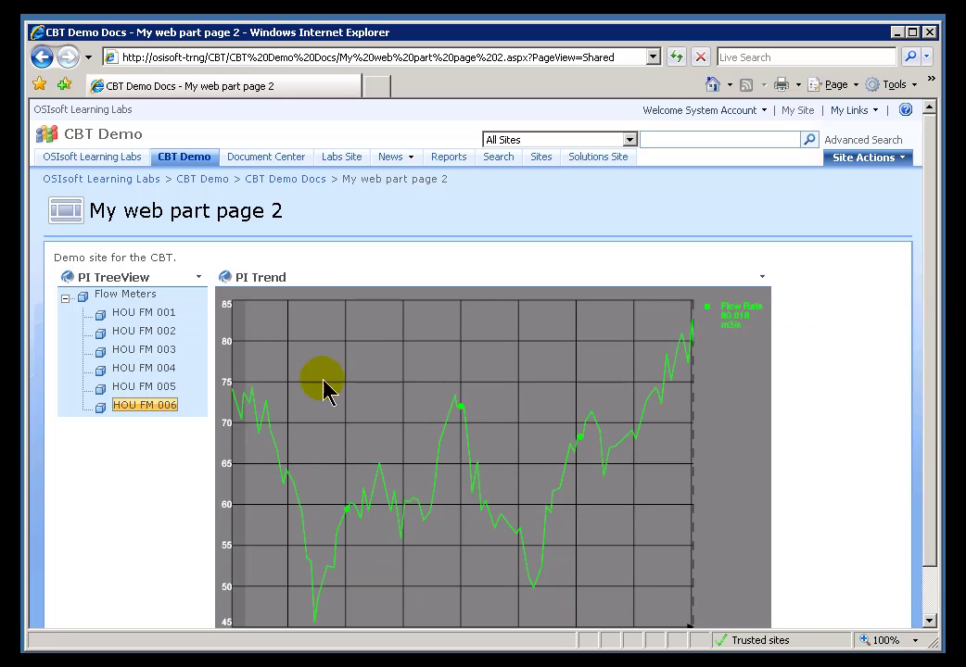
click(137, 388)
click(142, 369)
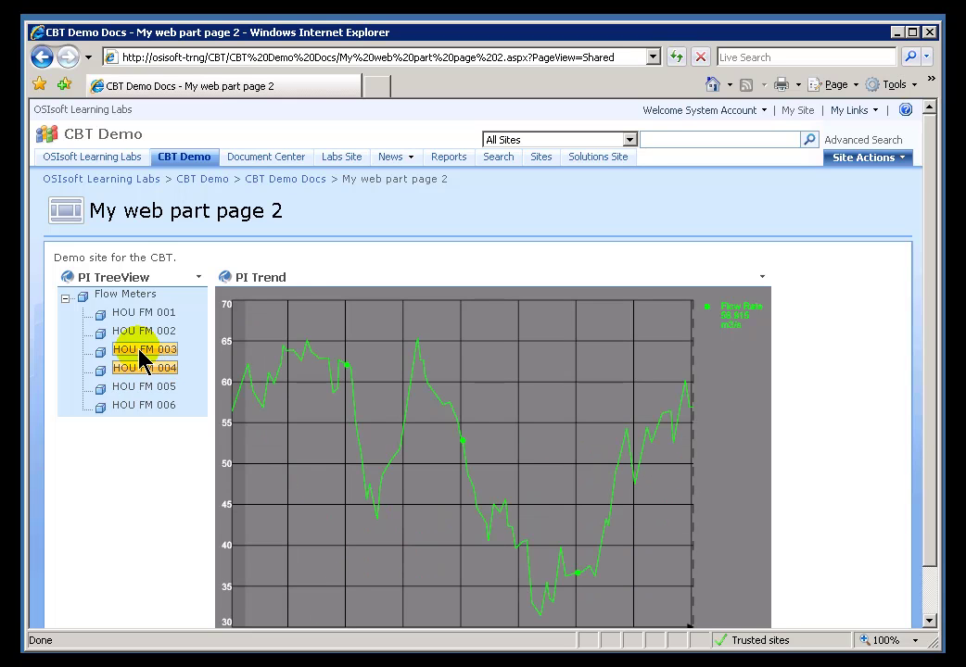
click(142, 352)
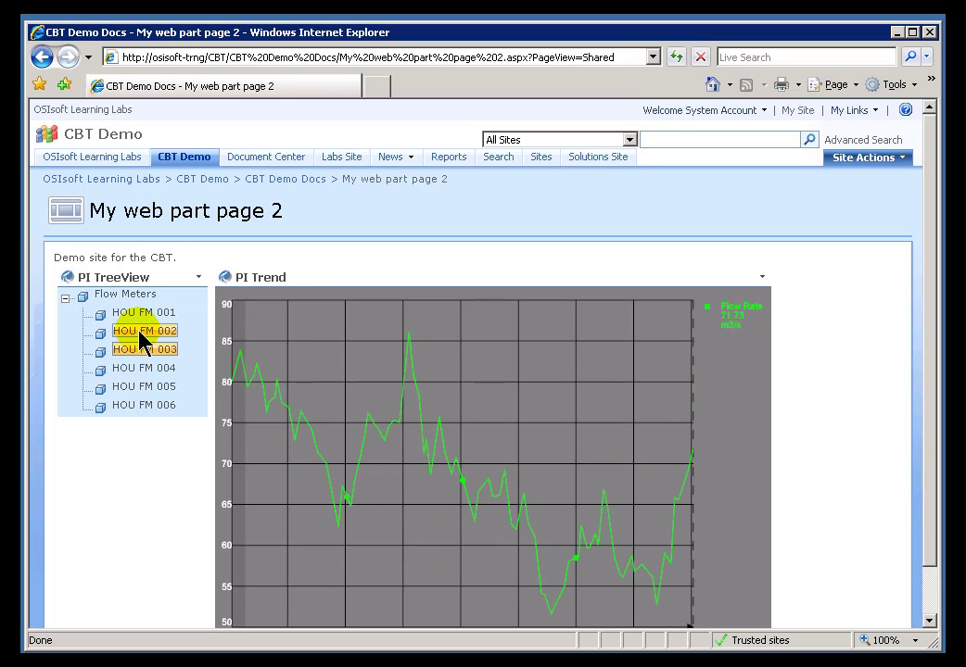
click(140, 332)
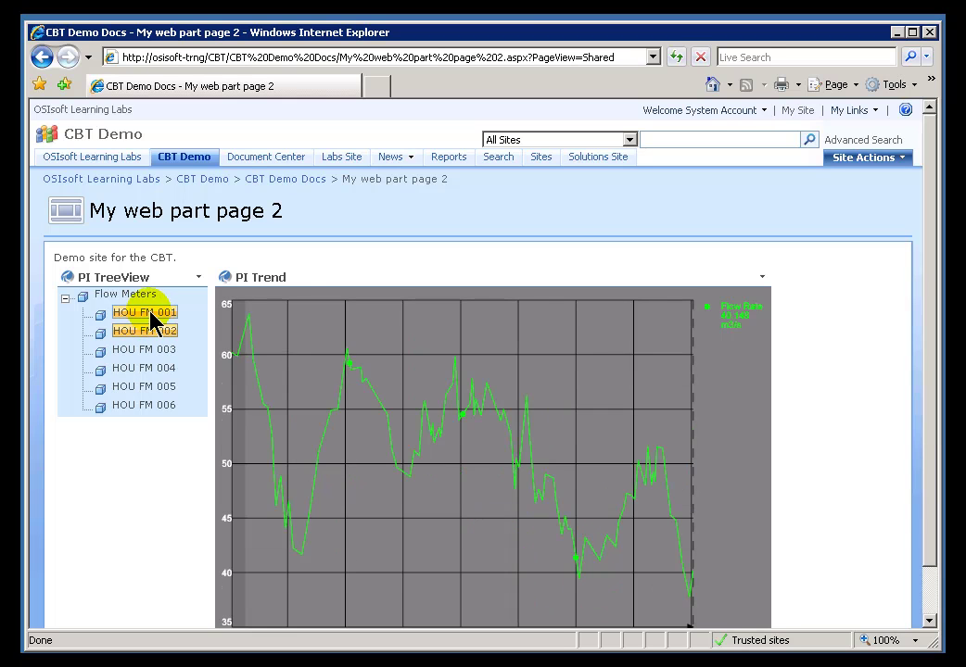
click(149, 315)
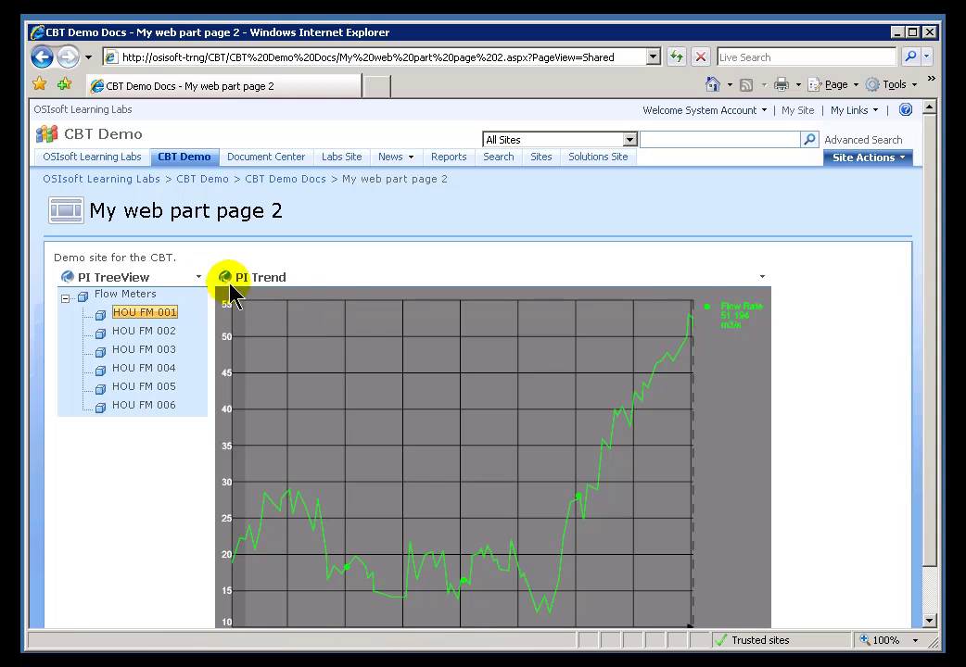
Step: Reopen the PI Trend's shared web part settings
click(761, 277)
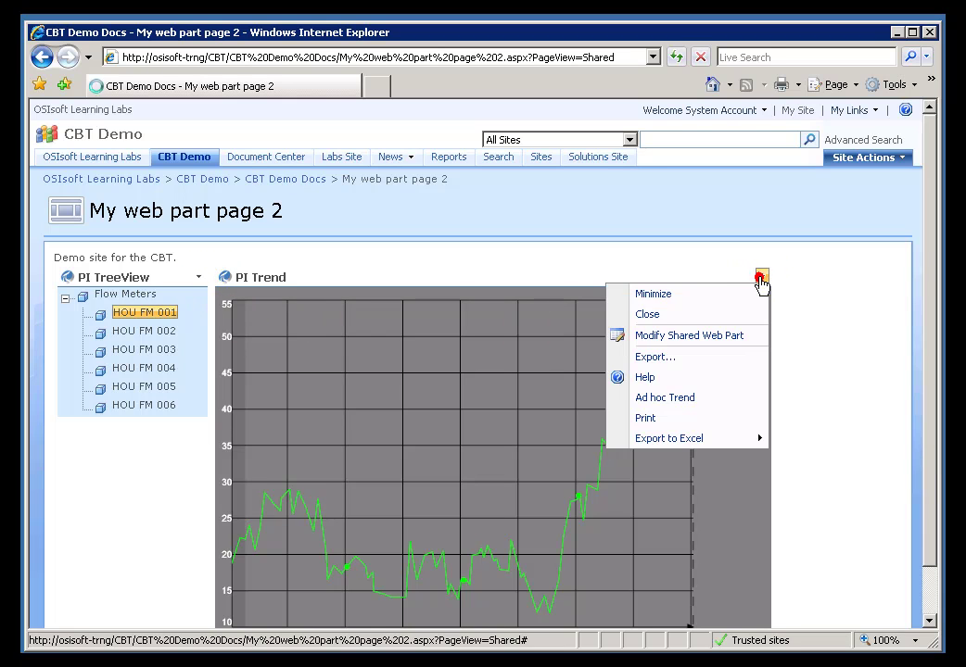
click(658, 337)
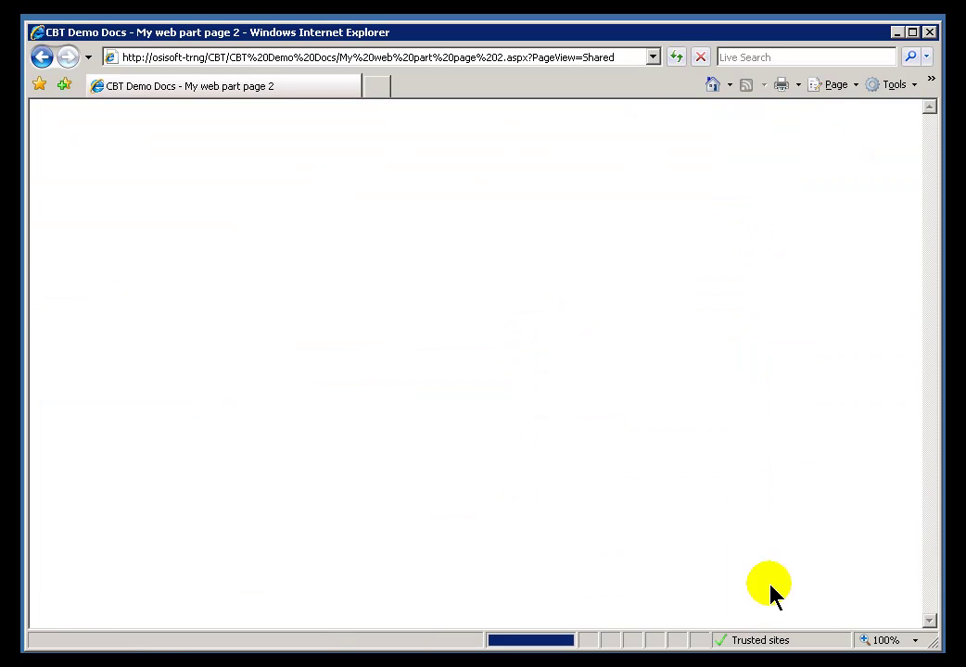
click(825, 620)
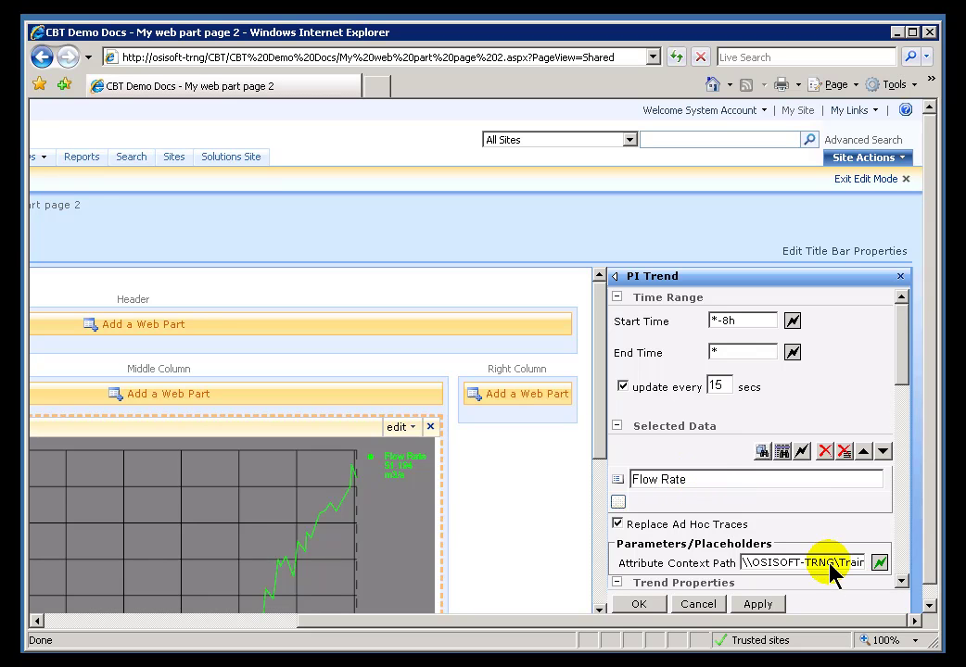
Step: Connect the trend's data to PITreeView's PI Tag List and delete the fixed Flow Rate trace
click(803, 453)
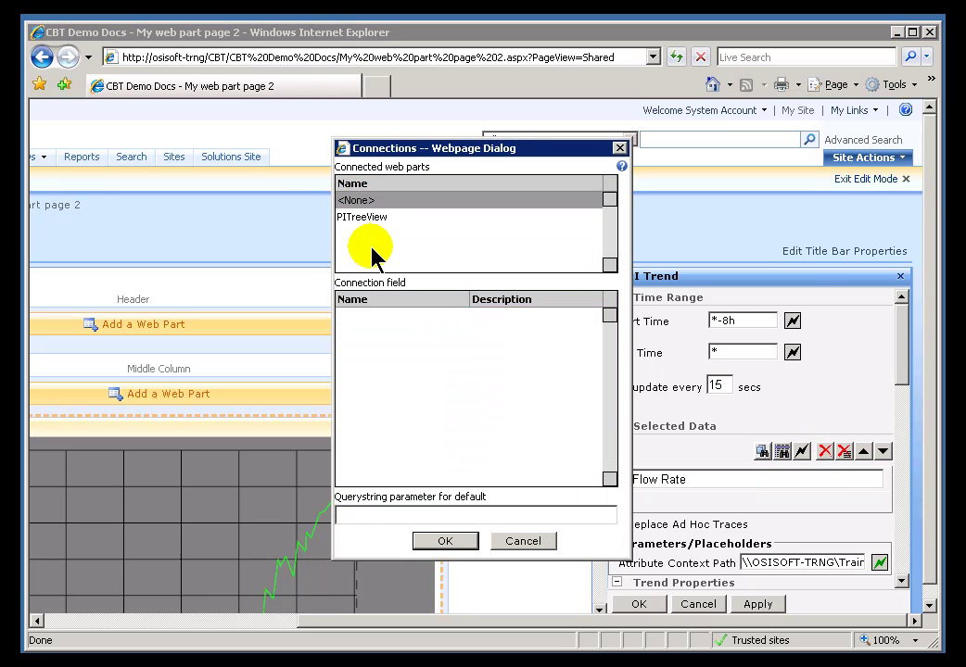
click(358, 219)
click(347, 316)
click(444, 542)
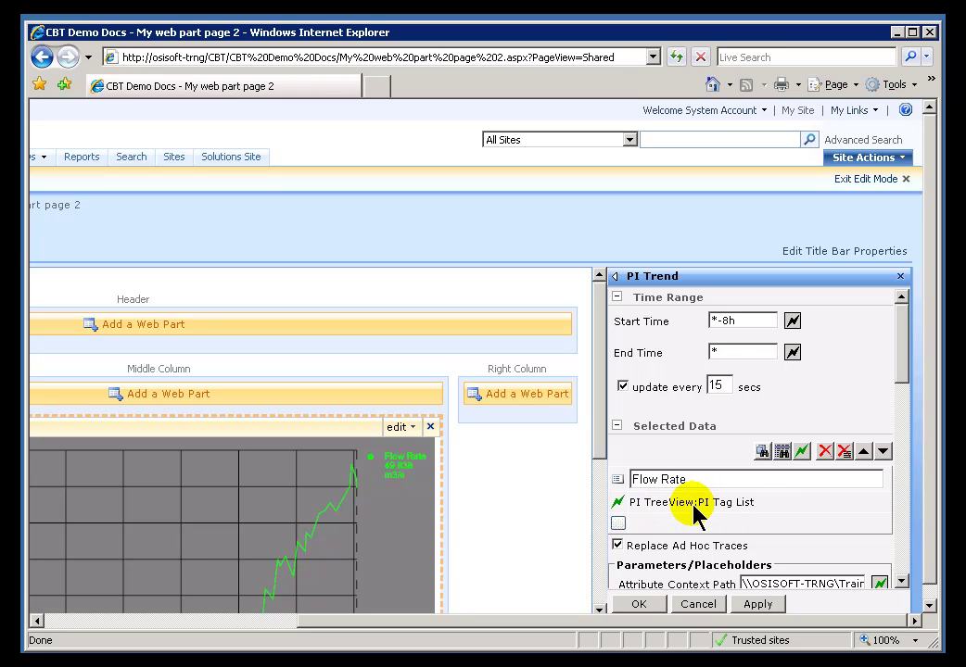
click(824, 452)
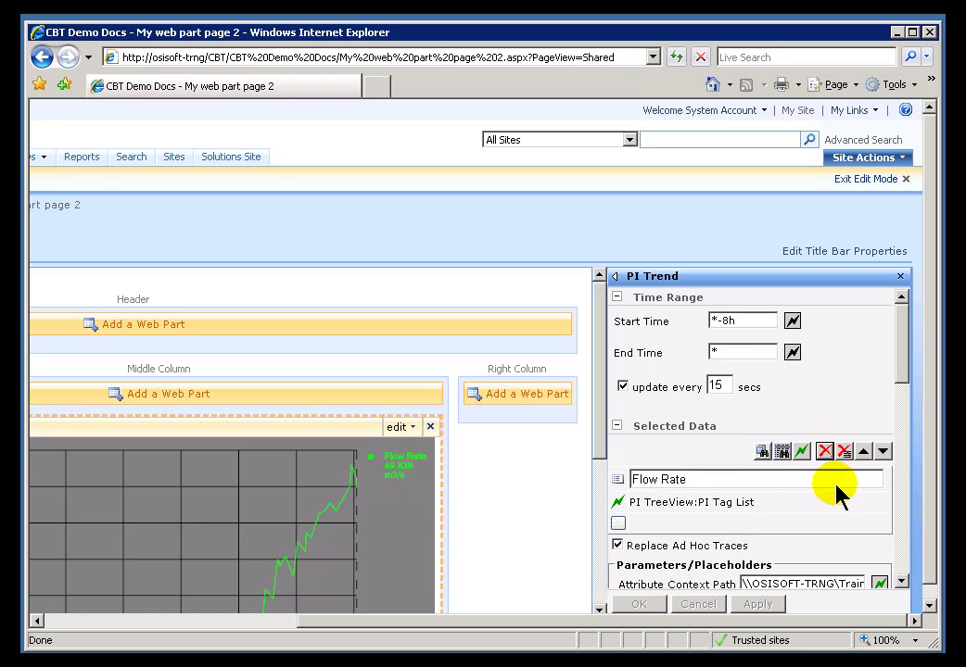
Step: Save the PI Trend settings, then trend flow meters HOU FM 003, 004, 006, 002 and 001
click(639, 605)
click(639, 604)
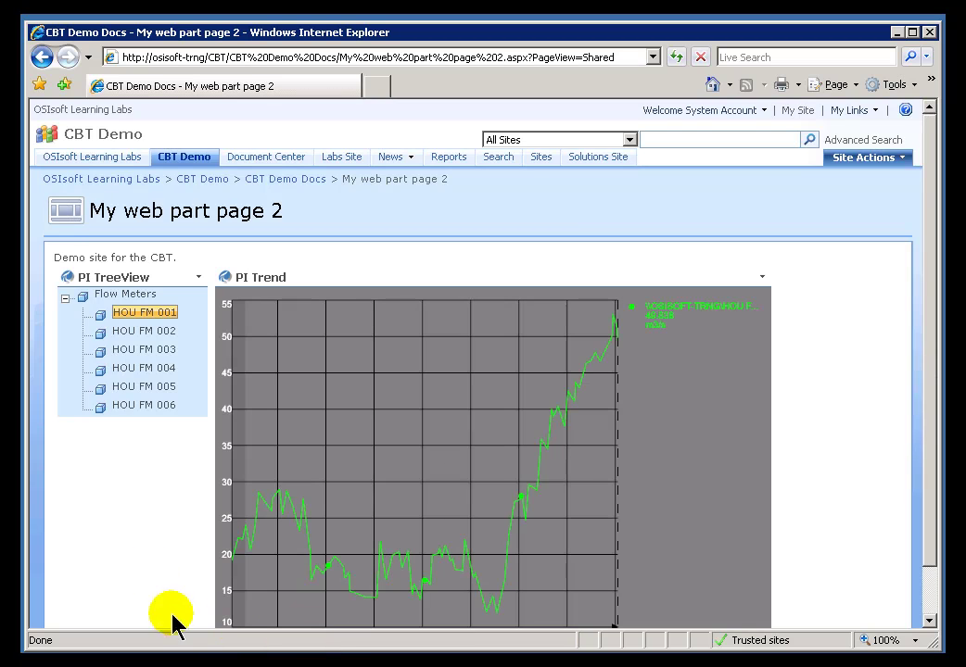
click(123, 350)
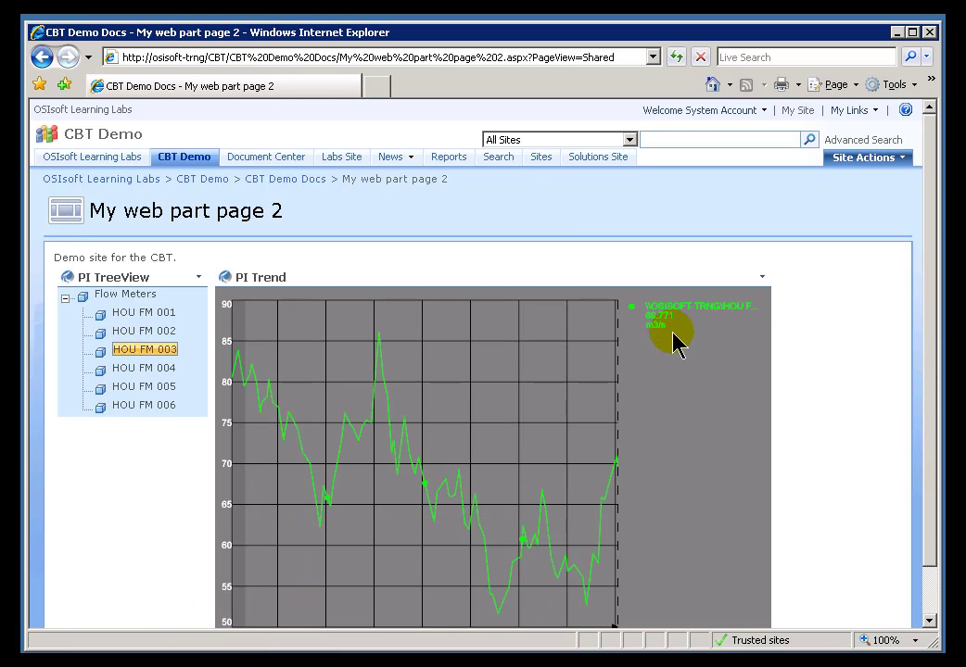
click(125, 371)
click(142, 410)
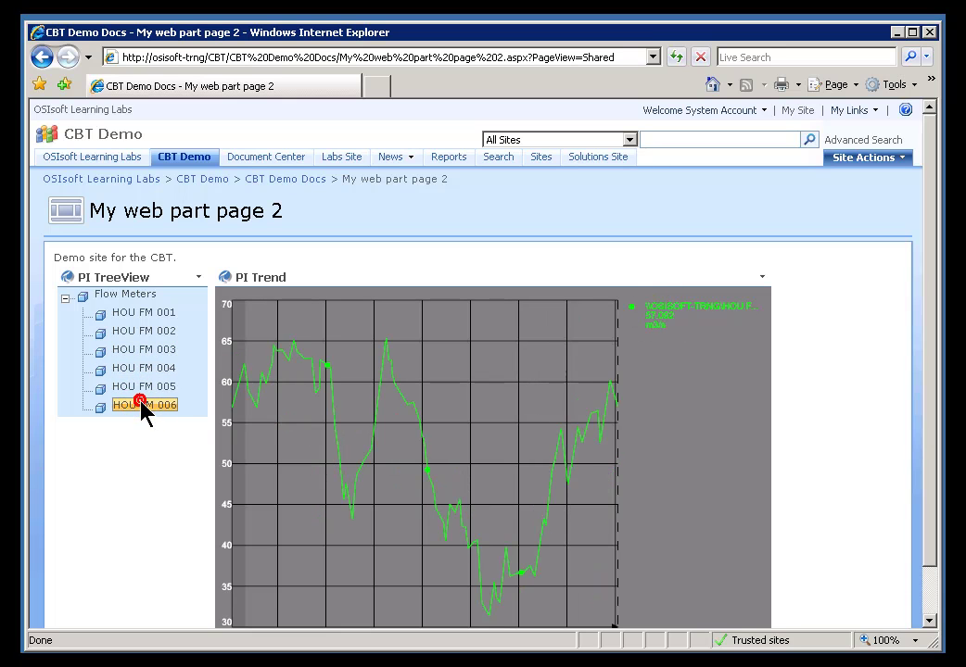
click(142, 334)
click(144, 313)
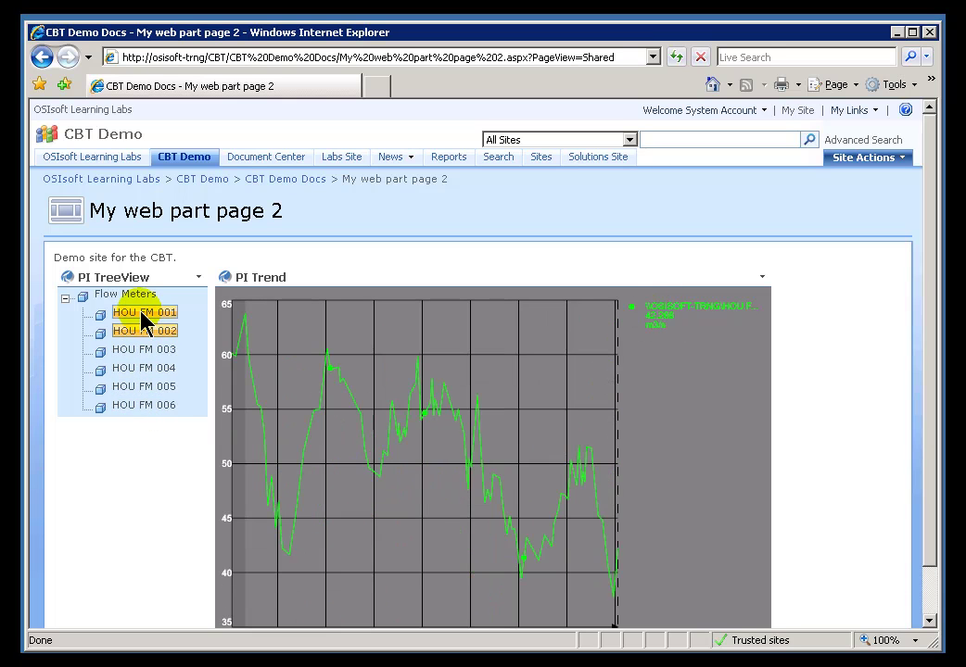
Step: Chart flow meters HOU FM 006, 005 and 003 in the PI Trend
click(198, 277)
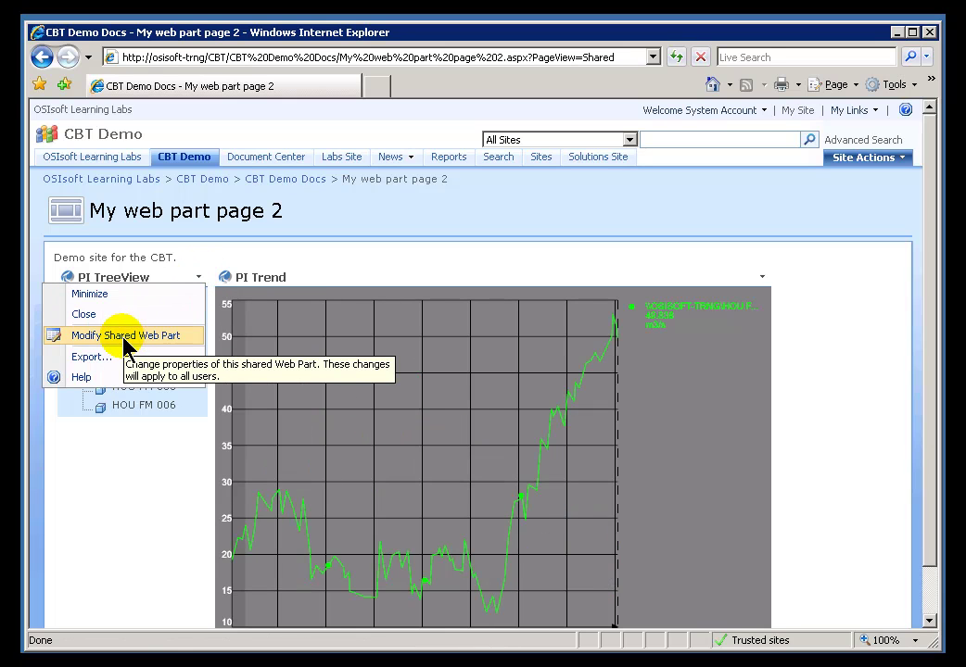
click(144, 405)
click(143, 387)
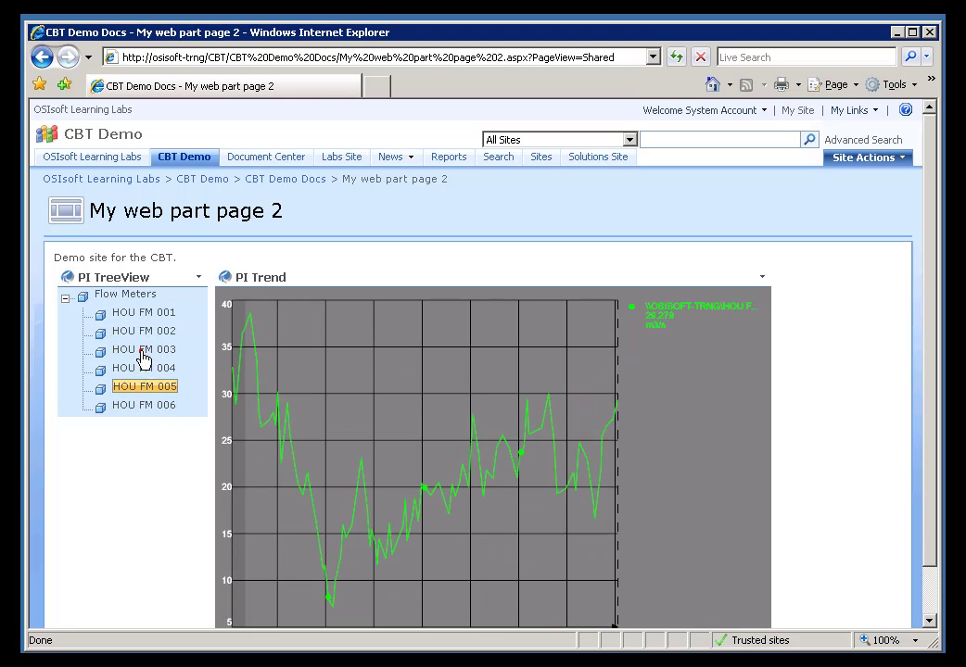
click(140, 350)
Step: Open the PI TreeView's Modify Shared Web Part settings and review its display-level options
click(198, 278)
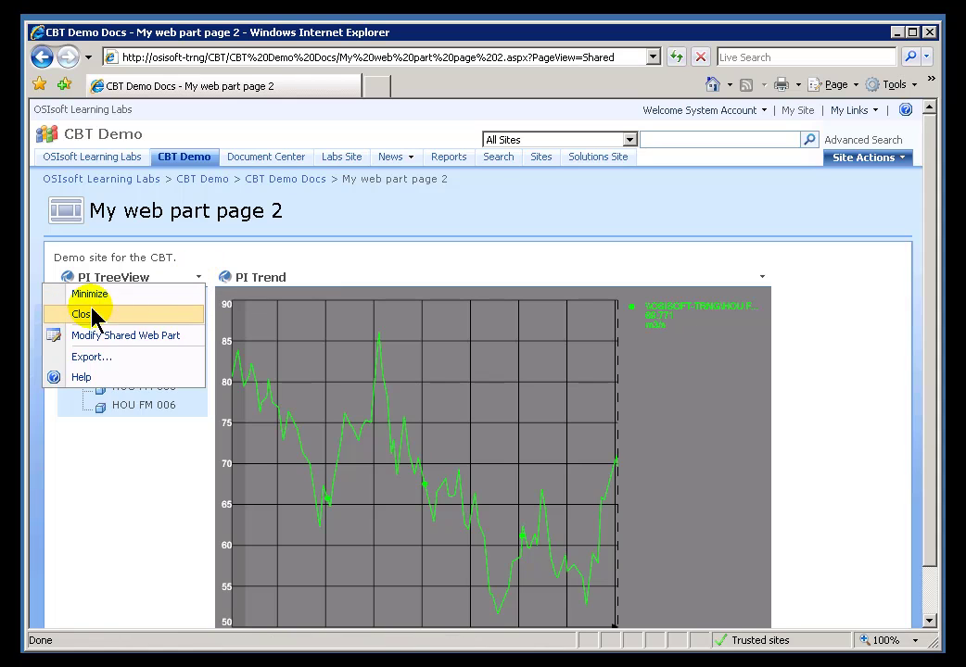
click(99, 336)
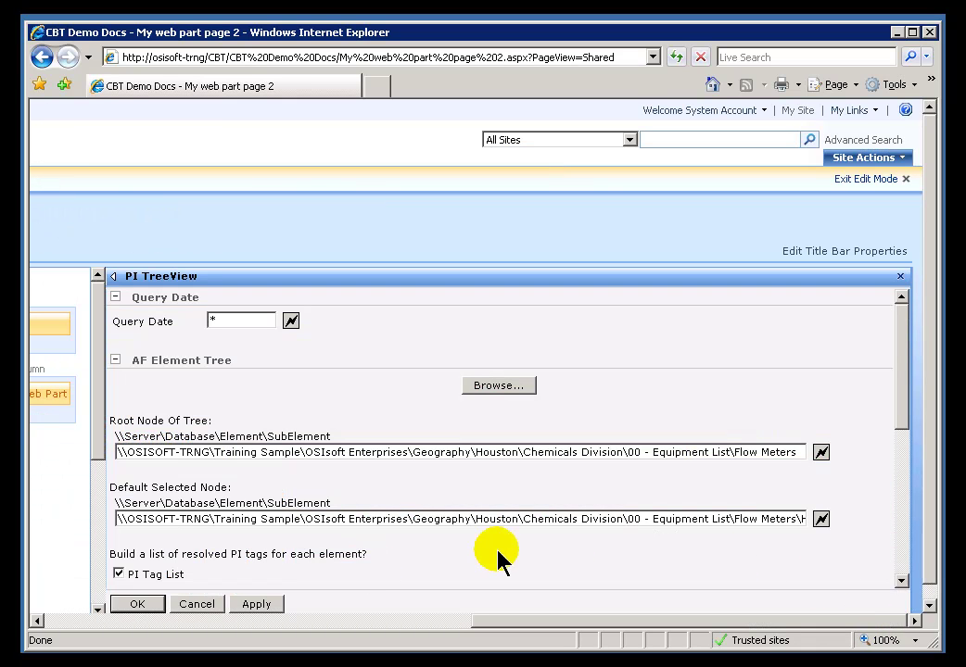
drag(904, 425, 894, 517)
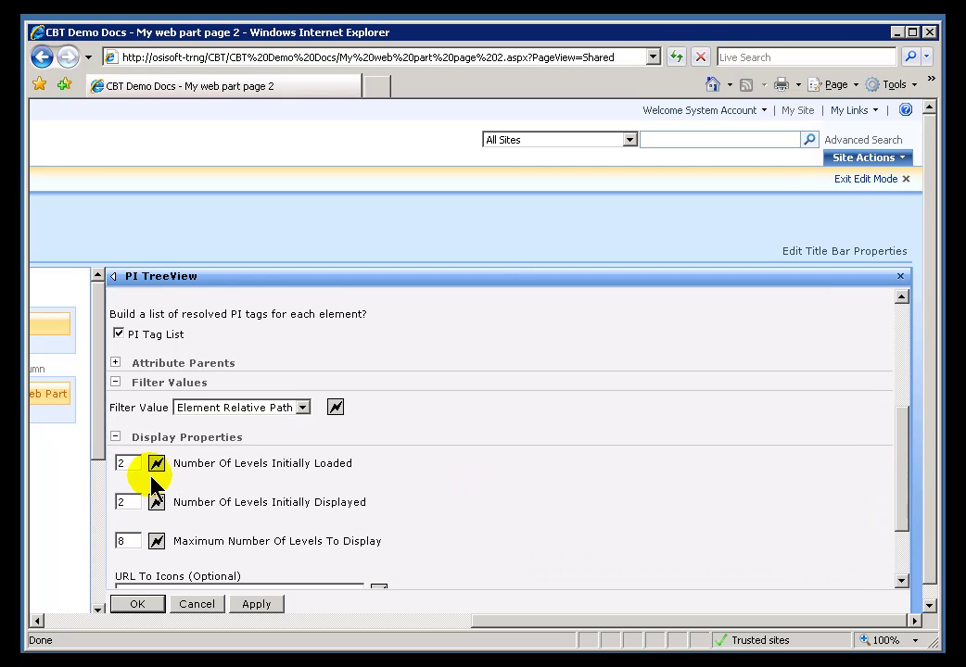
double_click(126, 462)
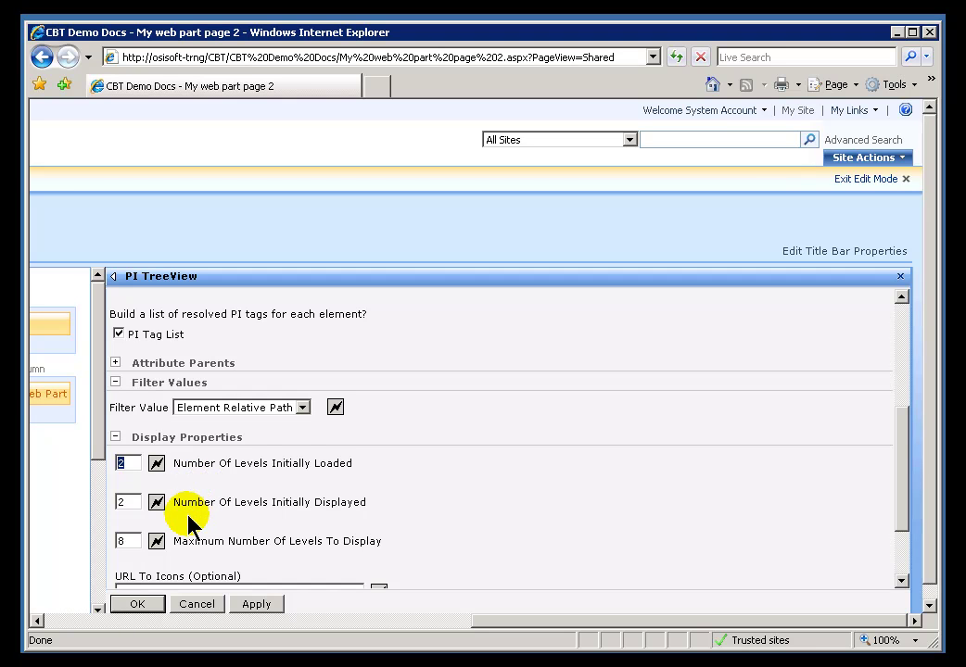
drag(899, 488, 901, 408)
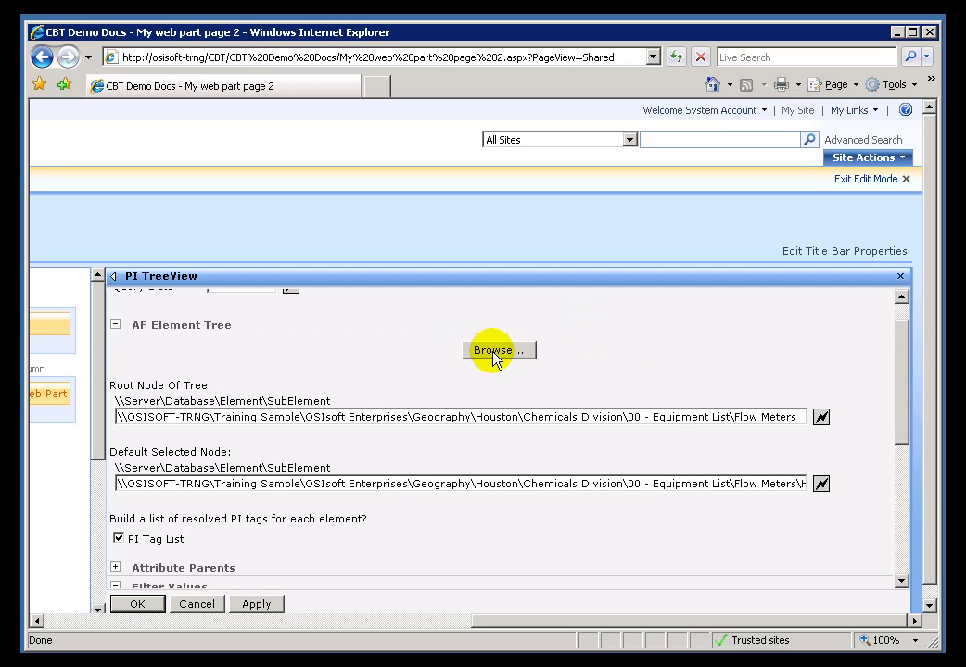
Step: Browse the Training Sample AF database through OSIsoft Enterprises and Geography to Houston
click(496, 351)
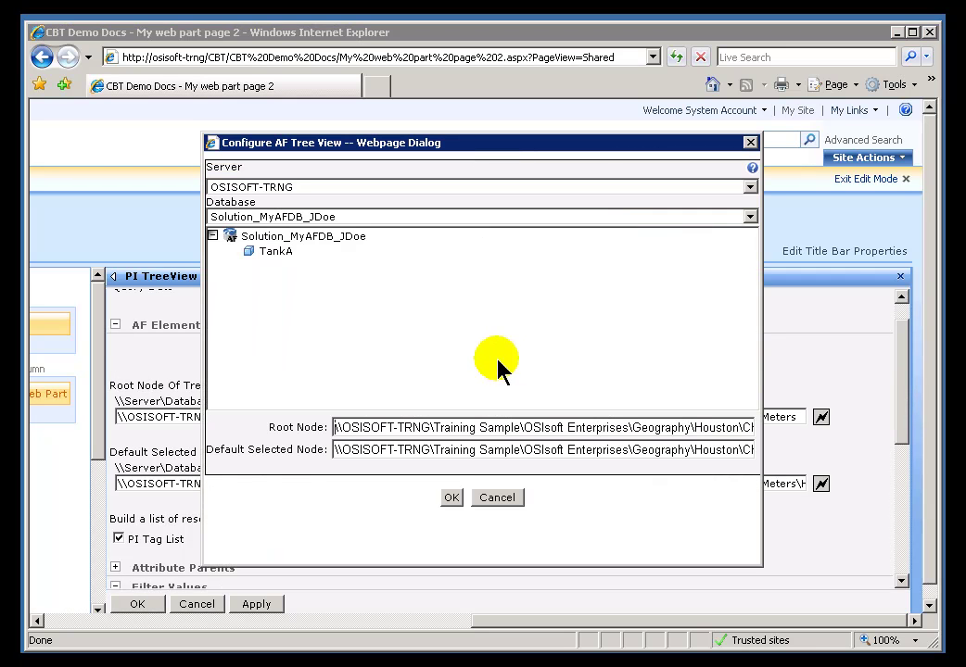
click(336, 216)
click(234, 327)
click(212, 234)
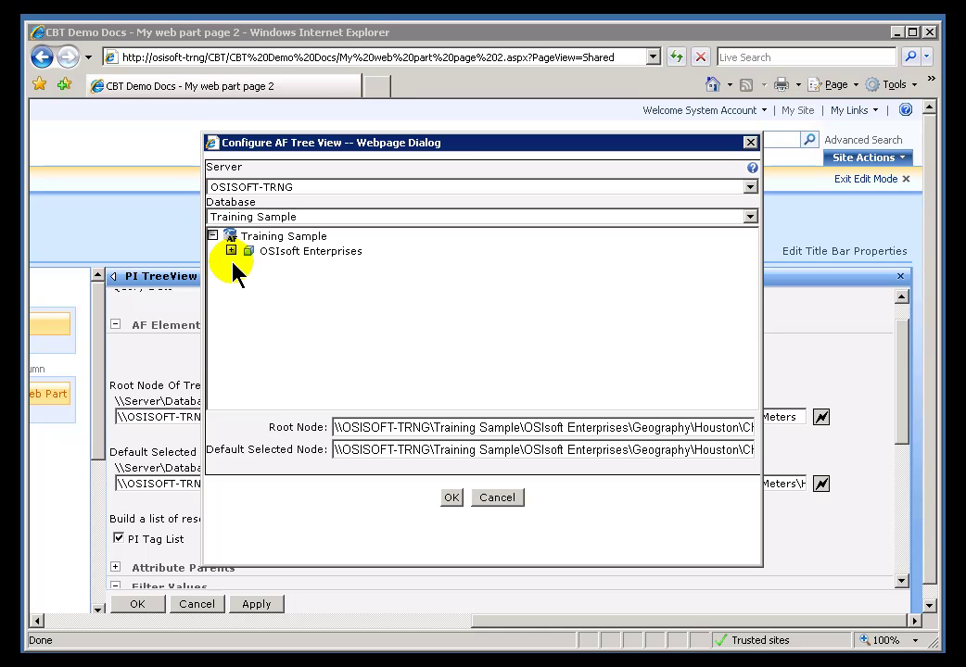
click(231, 250)
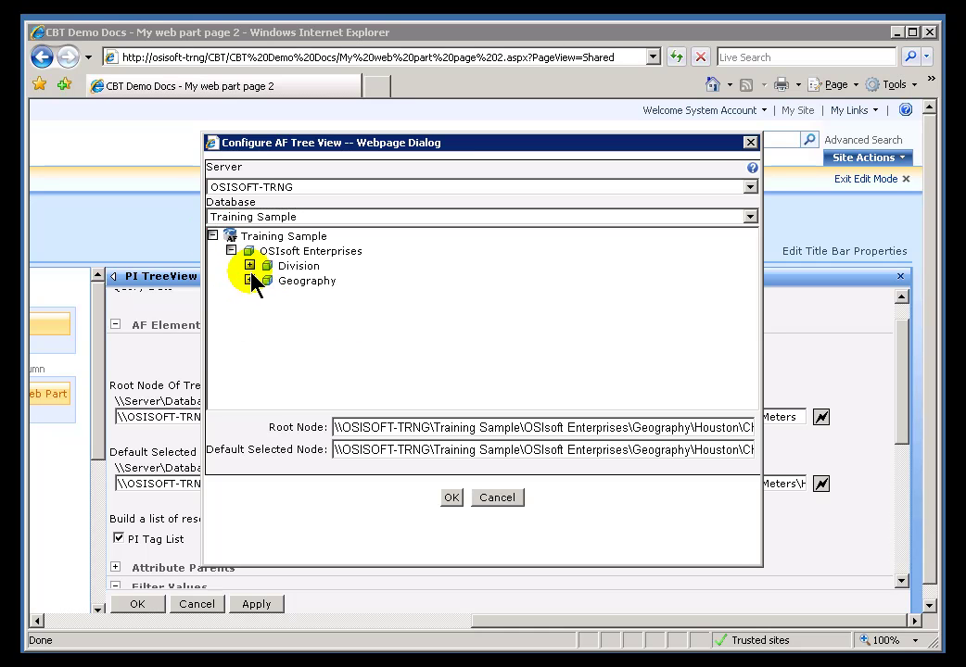
click(249, 280)
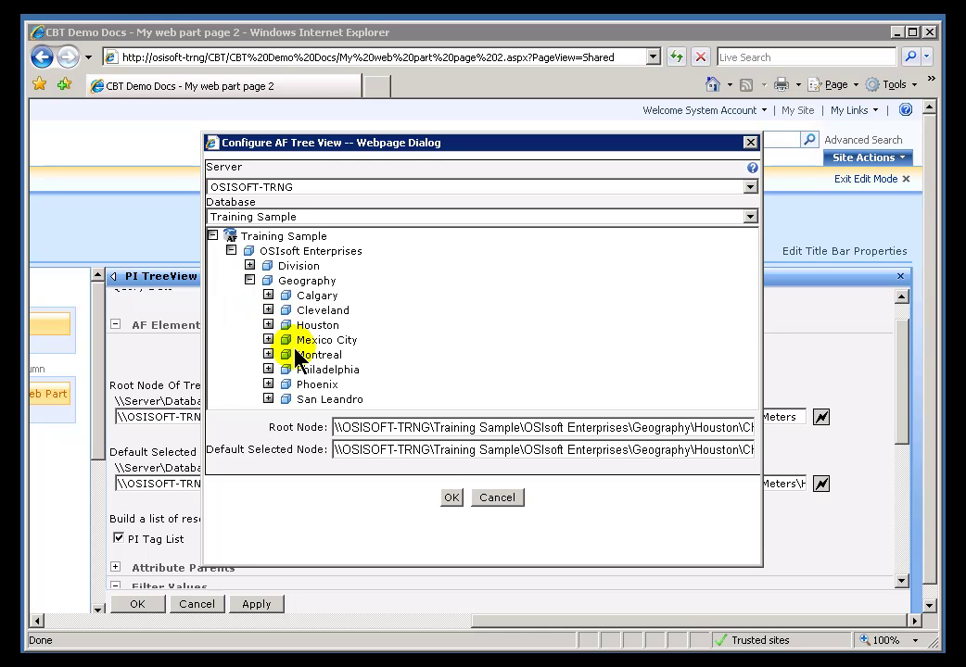
click(309, 326)
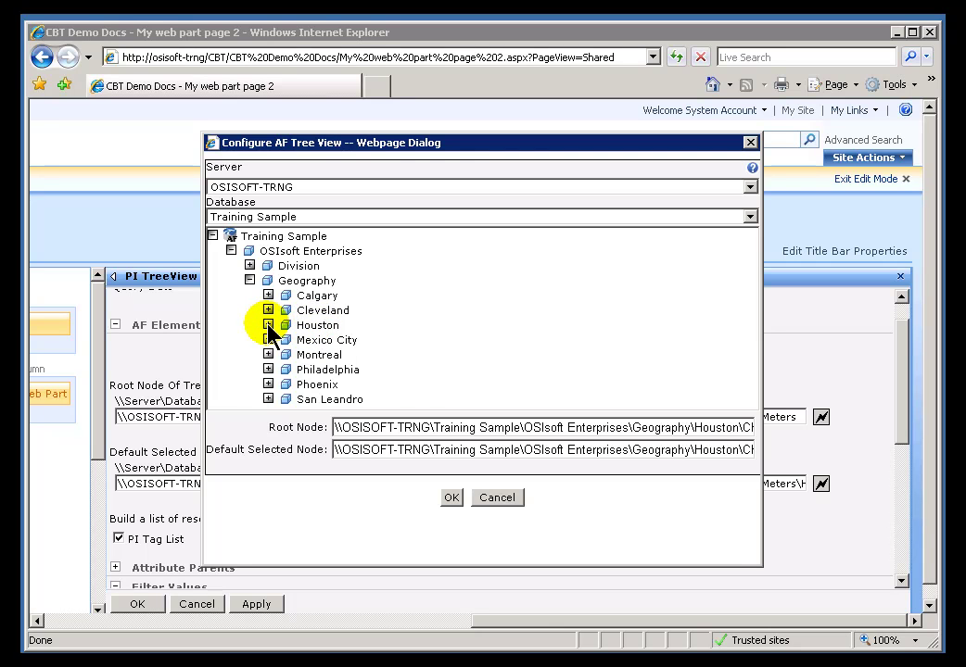
Step: Expand Houston's Chemicals Division equipment list and make Houston the tree root
click(268, 325)
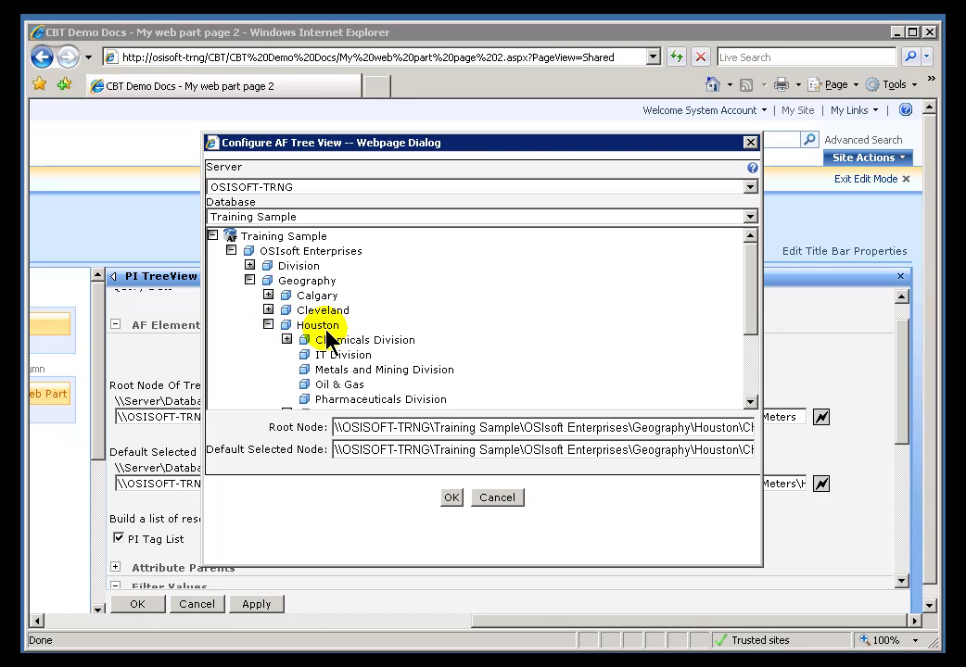
click(286, 340)
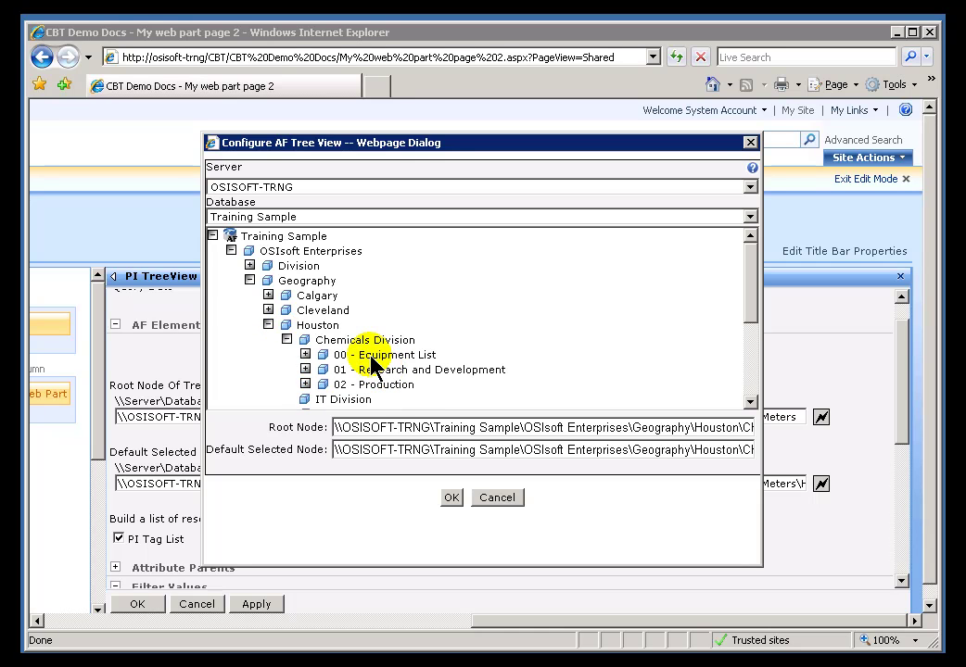
click(370, 357)
click(305, 355)
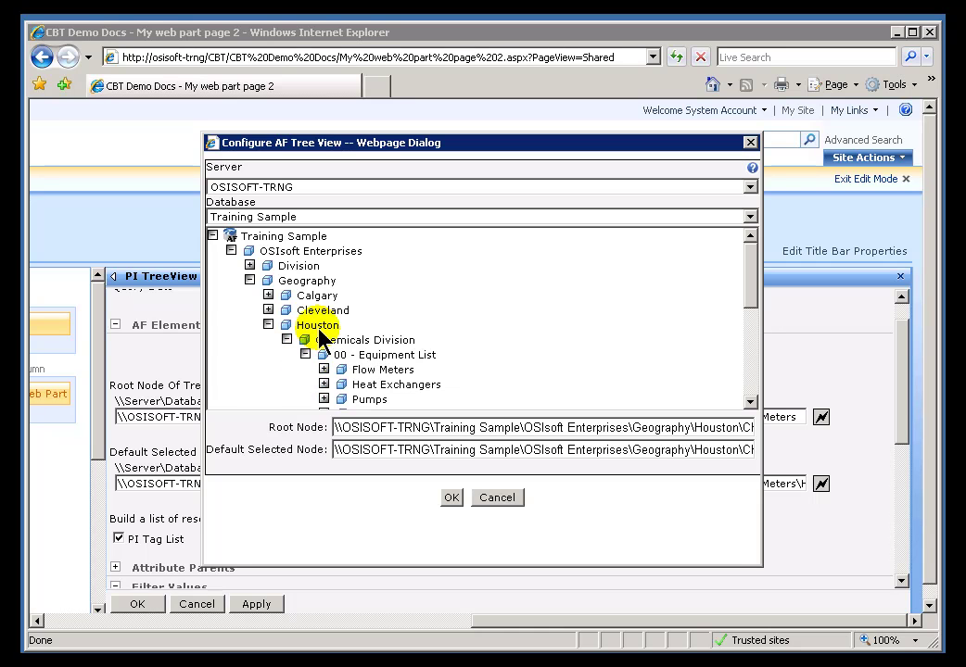
right_click(316, 327)
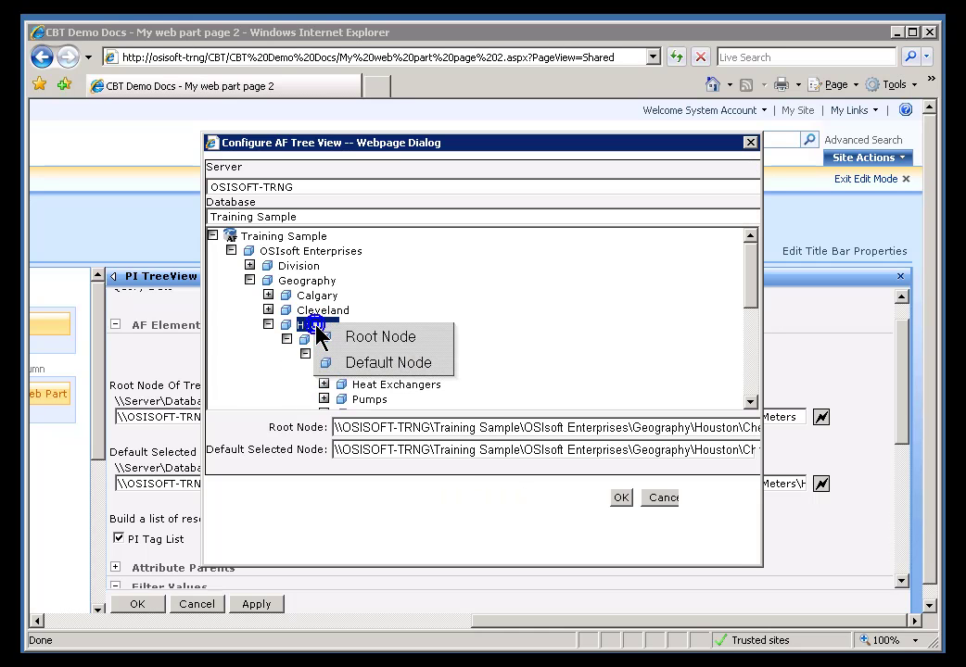
click(375, 339)
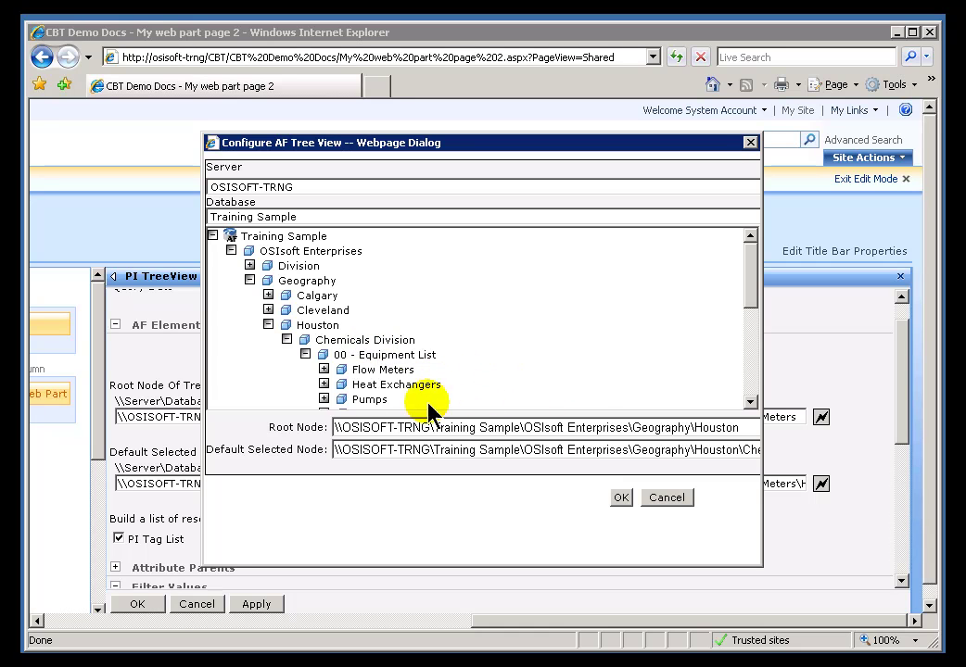
Step: Make HOU FM 001 under Flow Meters the default selected node and confirm
click(364, 373)
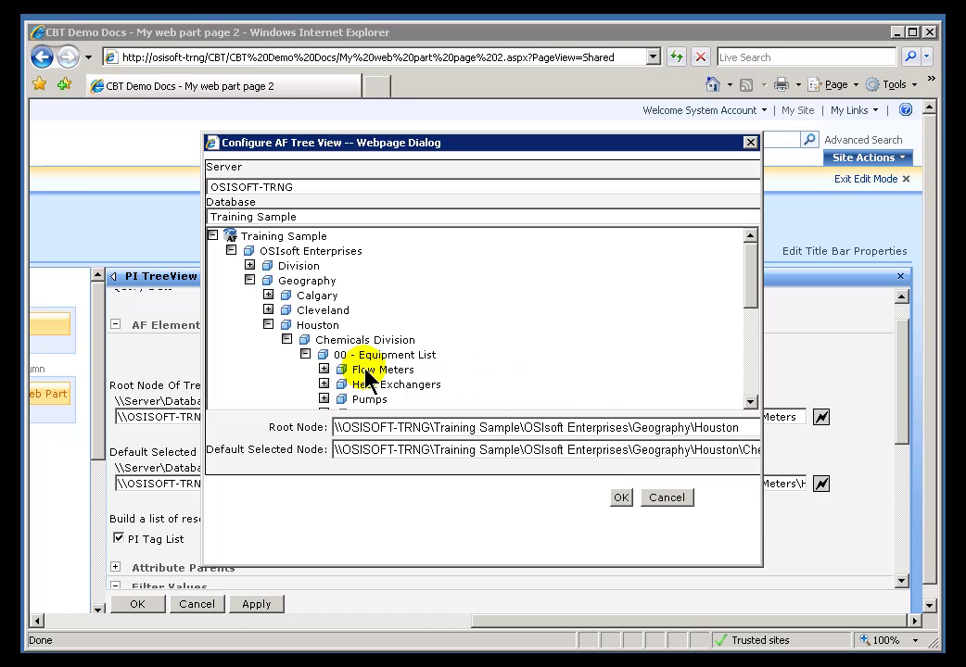
click(364, 373)
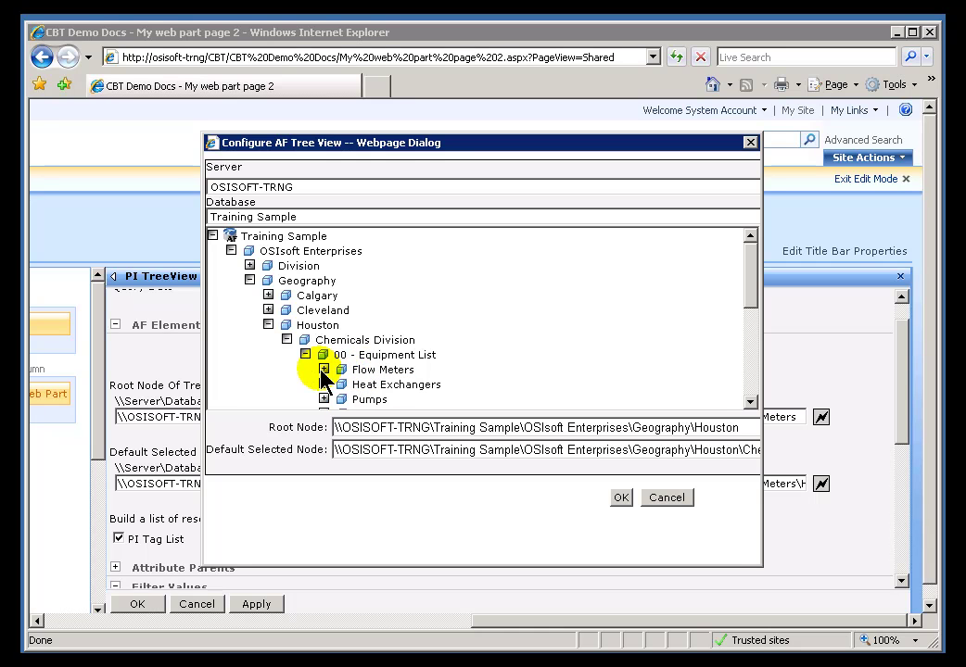
click(323, 369)
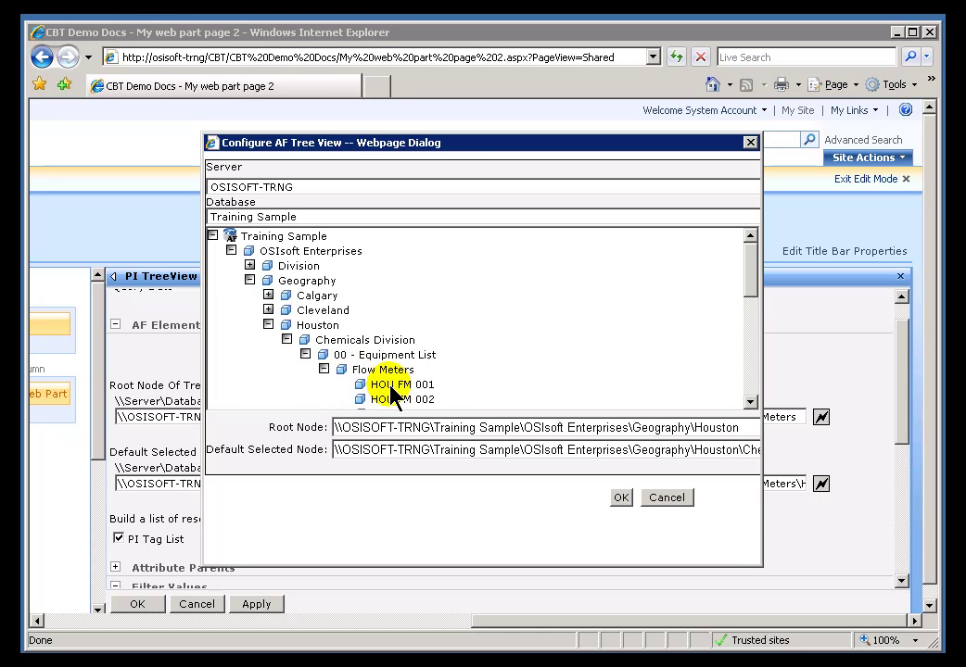
drag(391, 386, 411, 453)
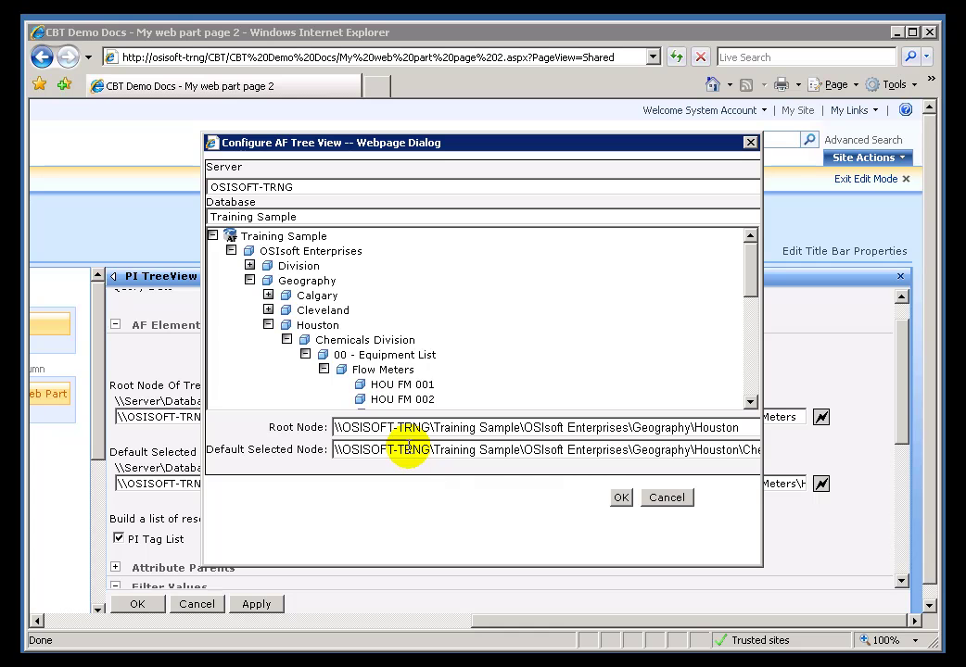
click(621, 498)
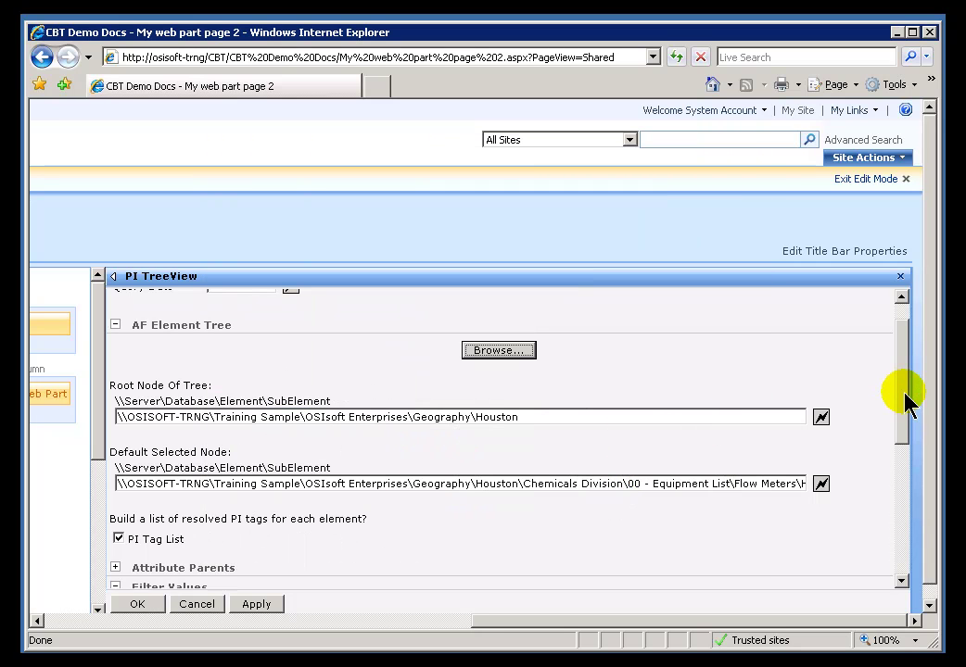
Step: Enter 8 for levels initially loaded and 5 for levels initially displayed, then save
drag(903, 399, 885, 510)
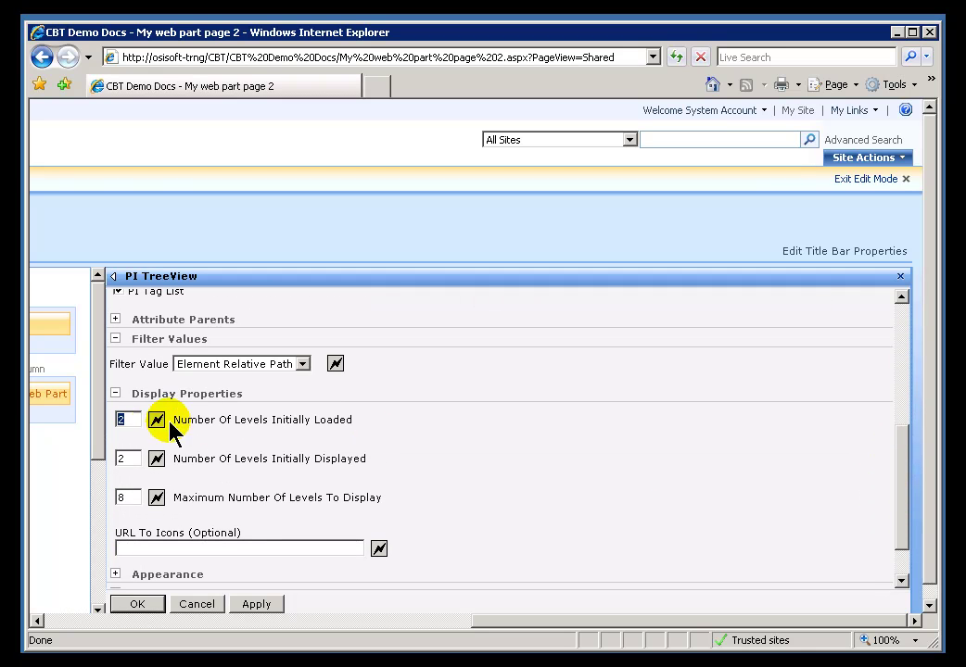
double_click(128, 420)
text(8)
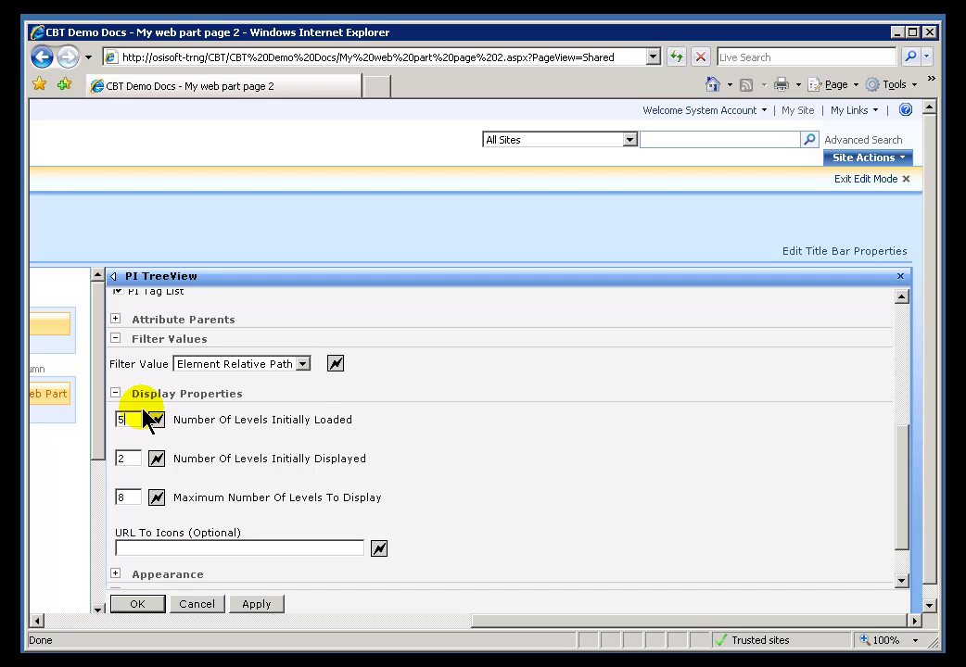
double_click(126, 457)
text(5)
drag(904, 485, 904, 528)
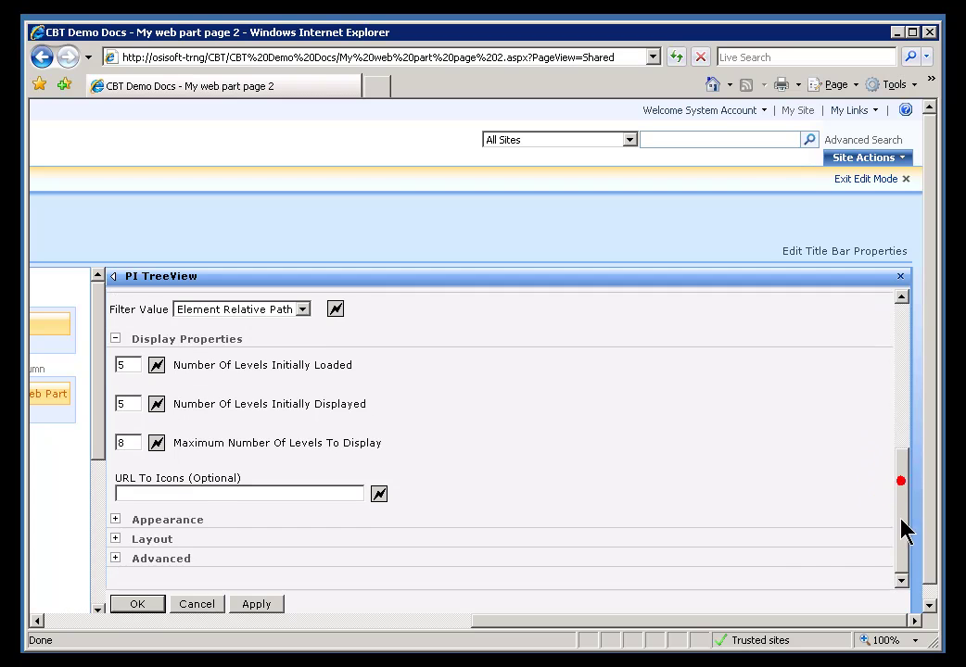
click(141, 604)
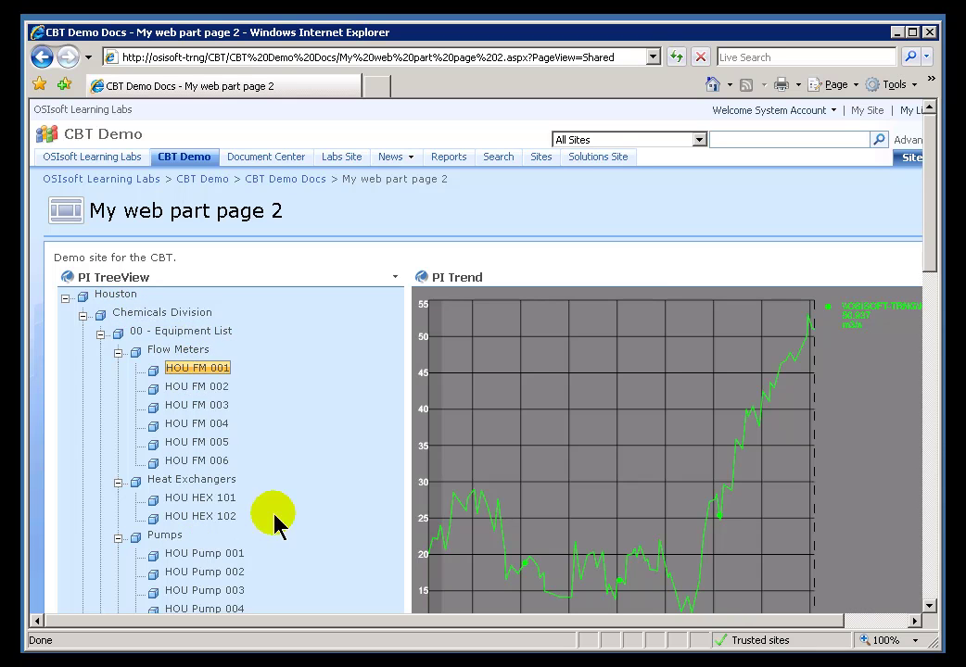
Step: Trend HOU FM 002, FM 003, HEX 101, HEX 102, Pump 001 and Pump 003
scroll(936, 264, down, 2)
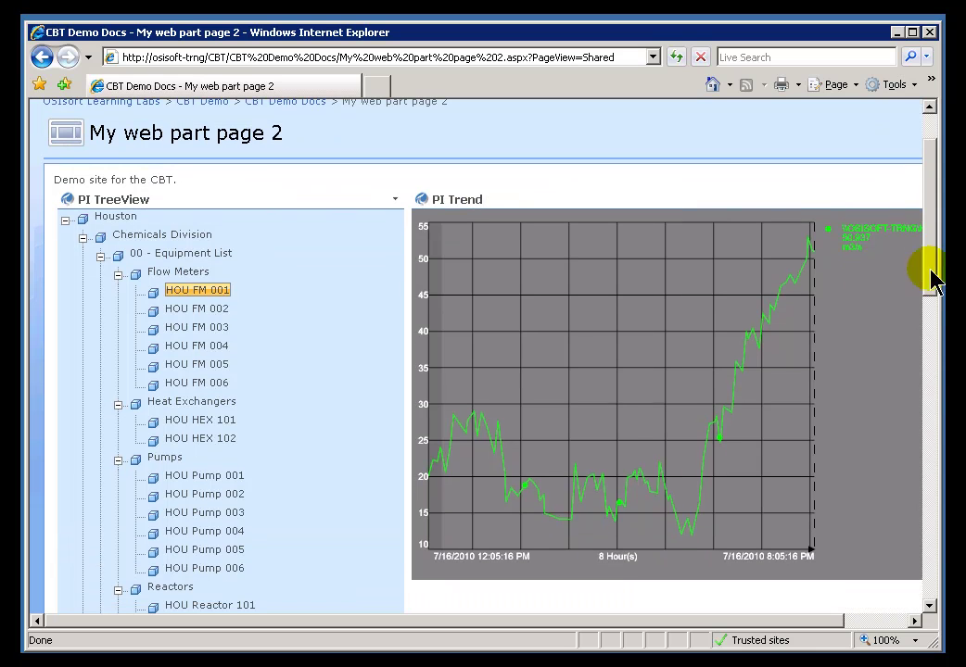
click(190, 310)
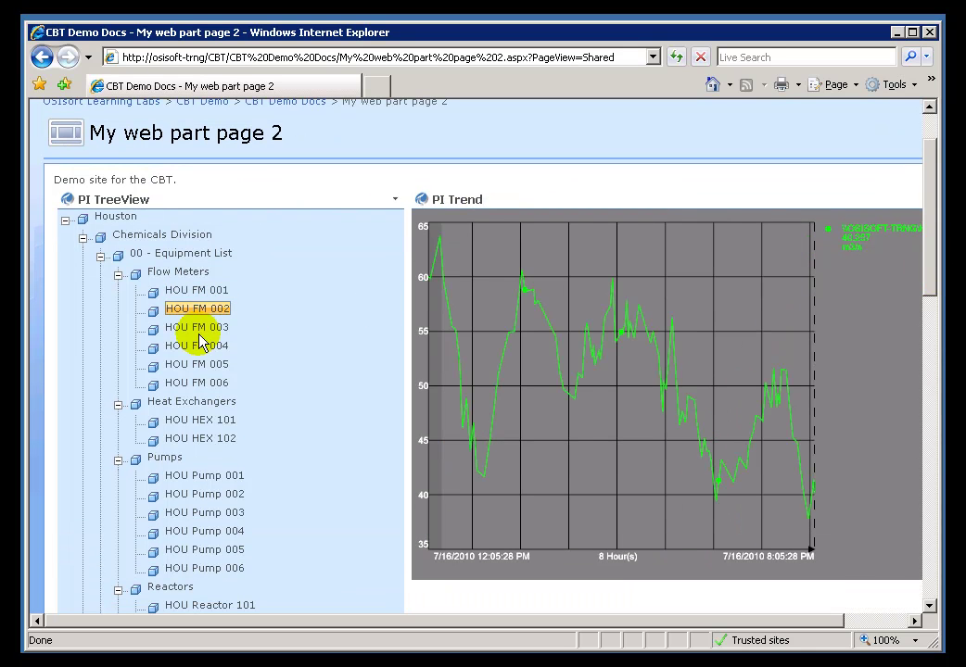
click(197, 328)
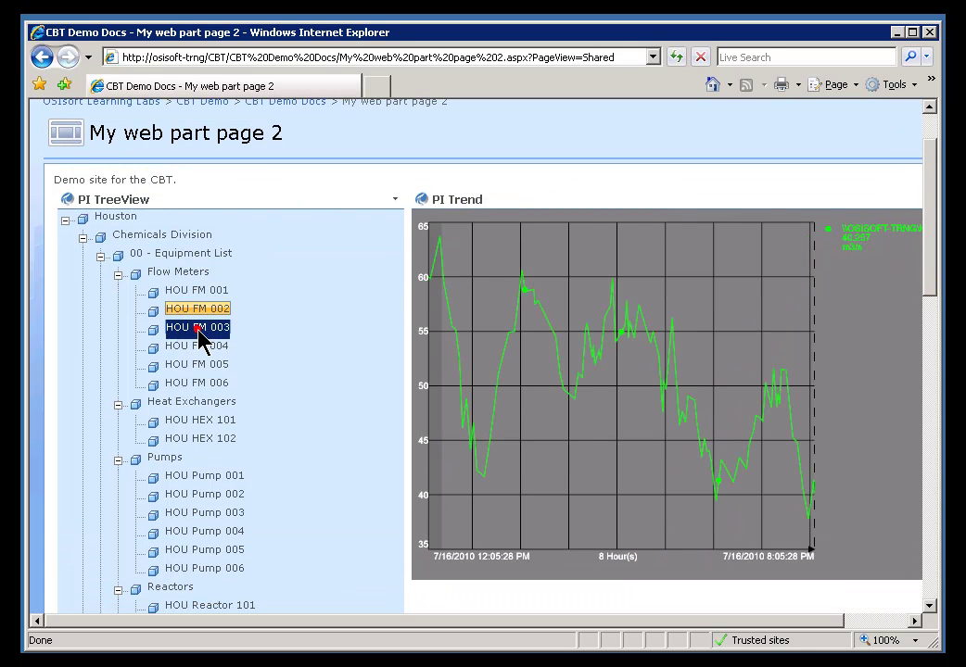
click(193, 422)
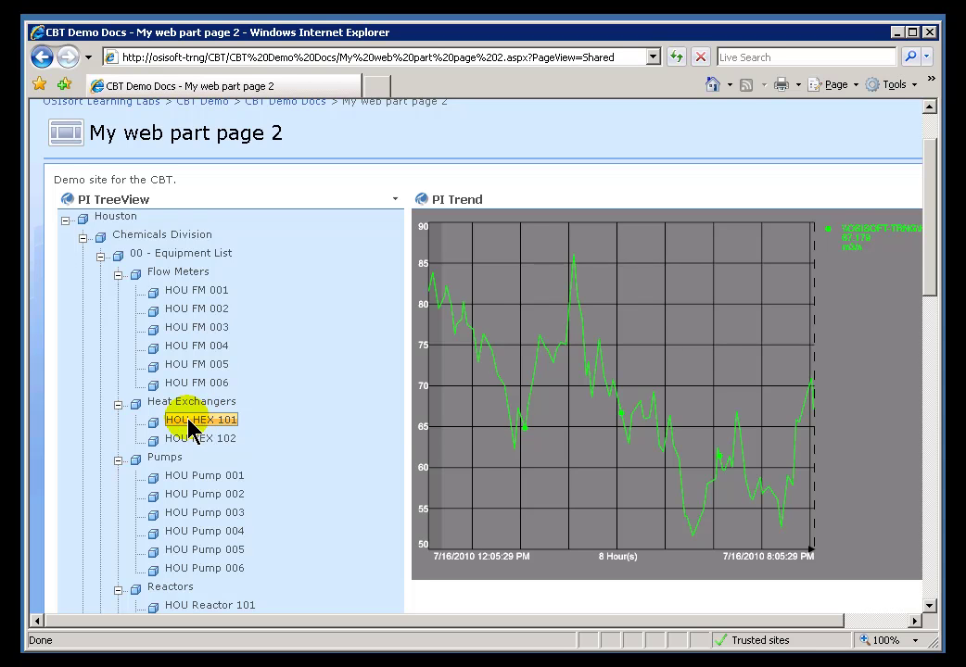
click(195, 442)
click(190, 482)
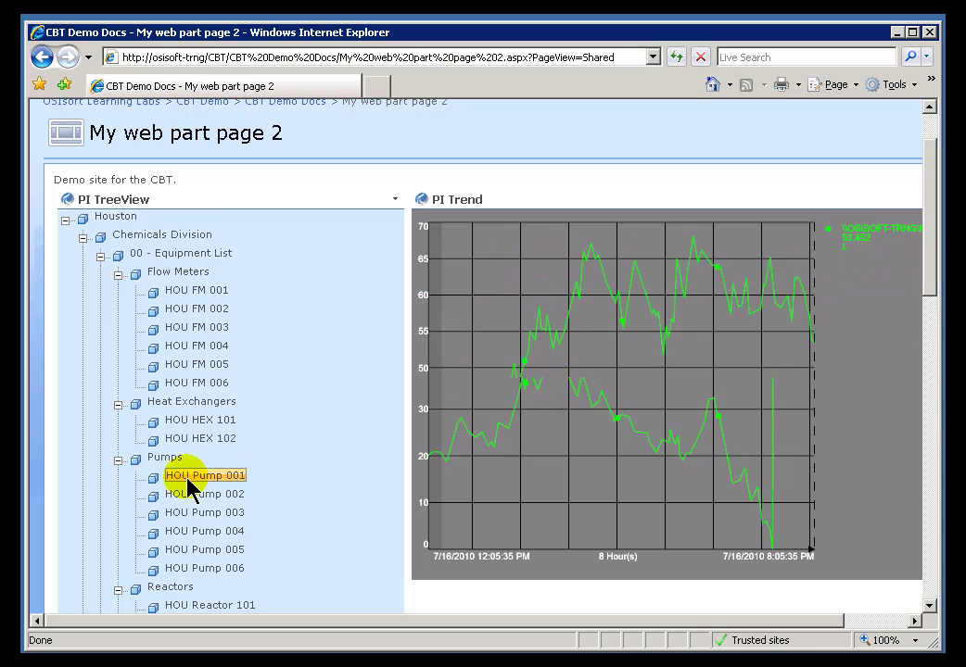
click(192, 512)
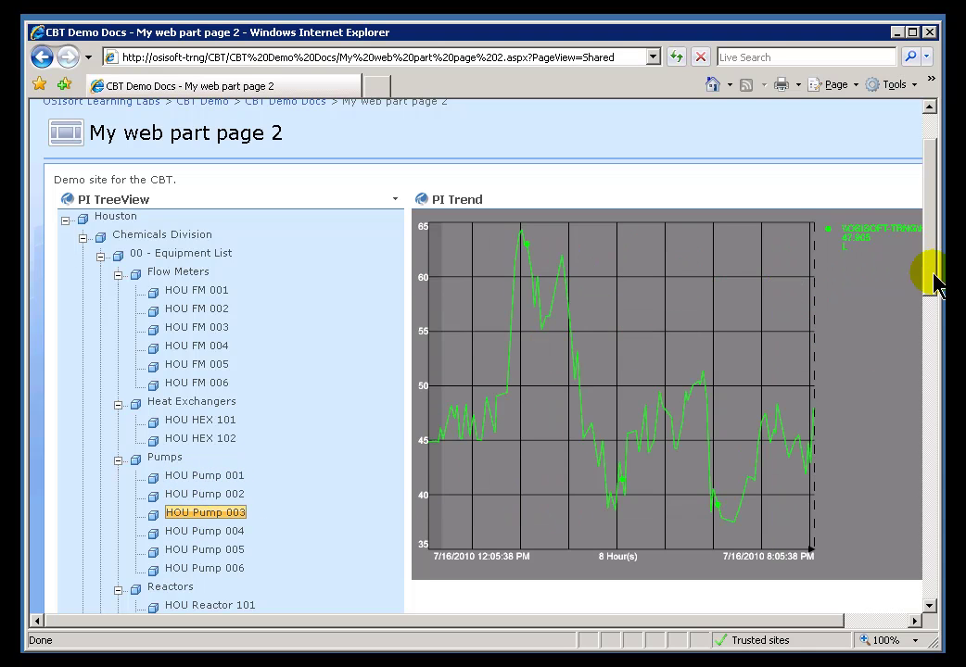
Step: Trend HOU Reactor 101, Tank 001, Mixing Room FM 001 and FM 002, then Lab Data
drag(931, 280, 931, 345)
click(216, 409)
click(205, 468)
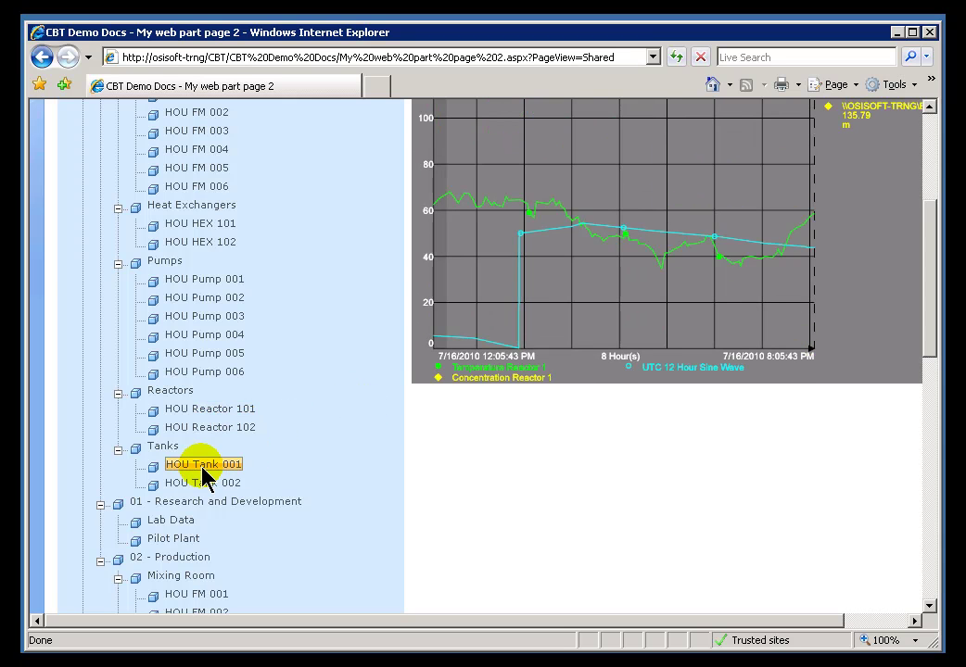
drag(931, 361, 931, 368)
click(170, 468)
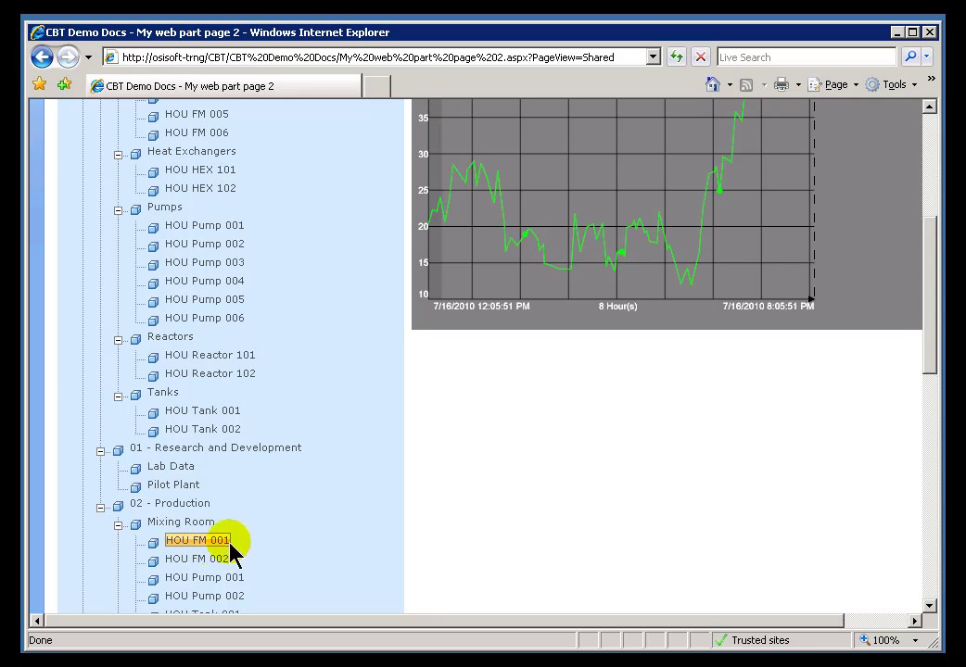
click(196, 559)
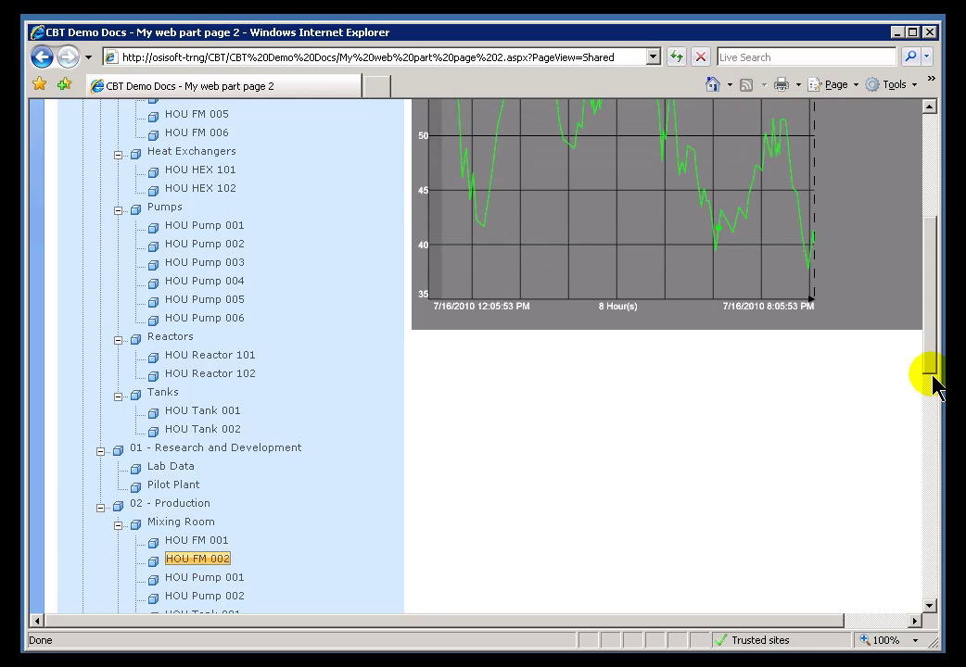
drag(933, 334, 932, 319)
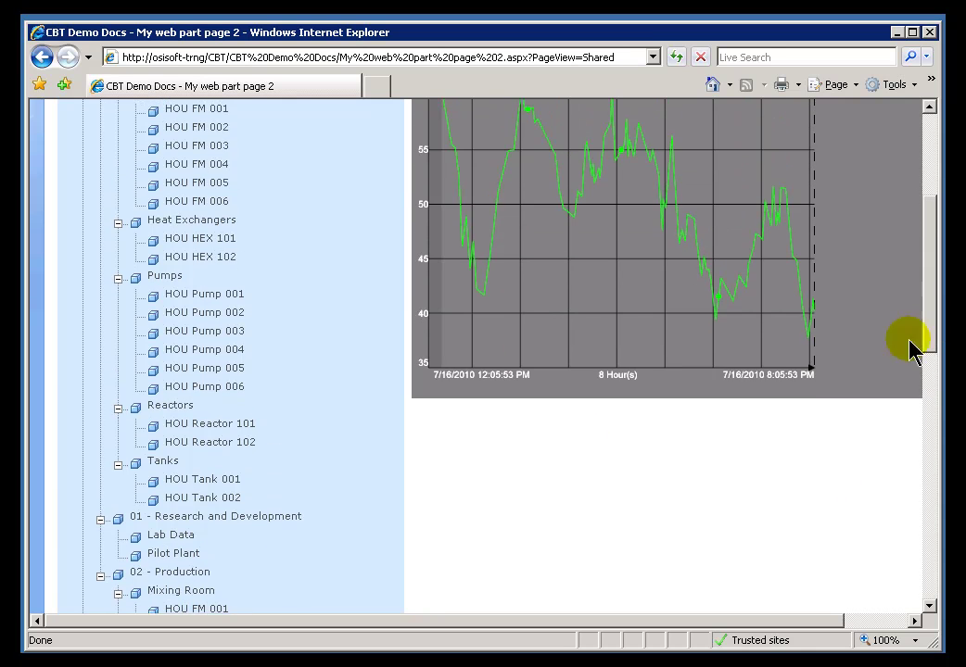
click(160, 535)
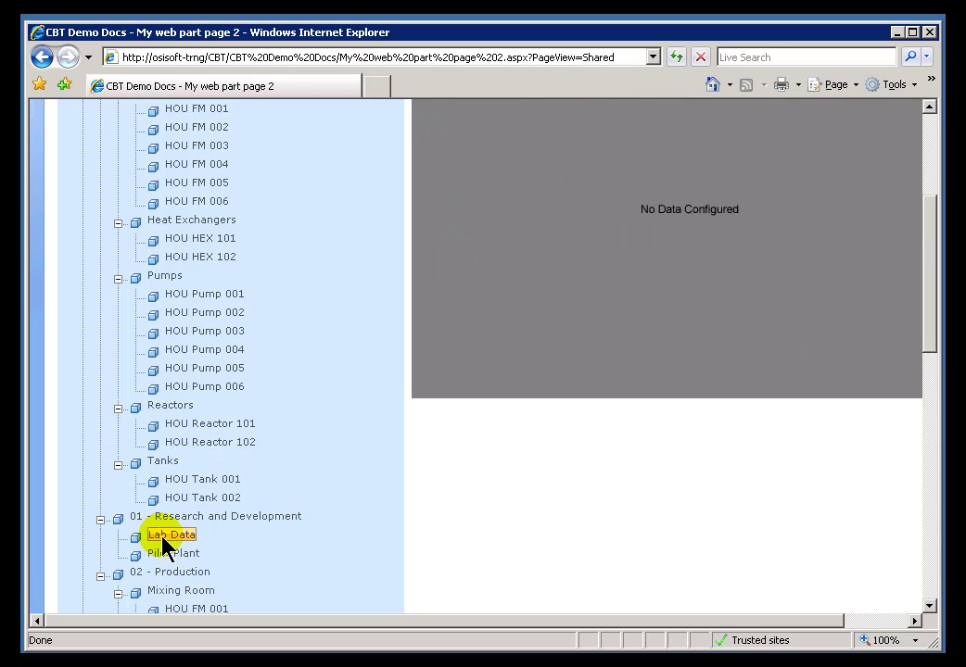
Step: Select Chemicals Division and Houston, trend FM 001, Pump 001, Reactor 101 and 102, then reselect FM 001
drag(927, 312, 922, 204)
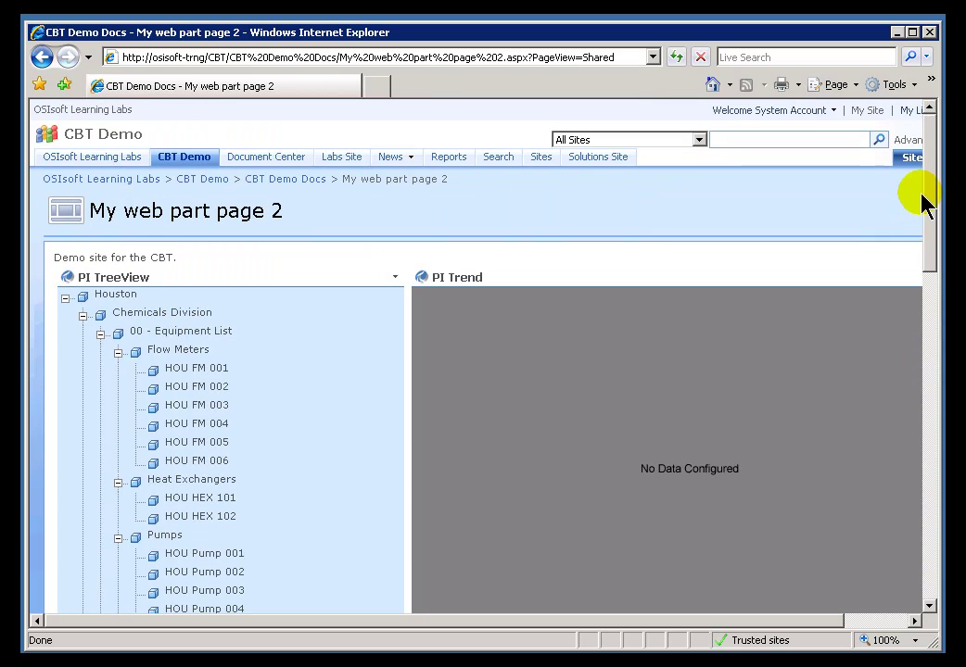
click(131, 312)
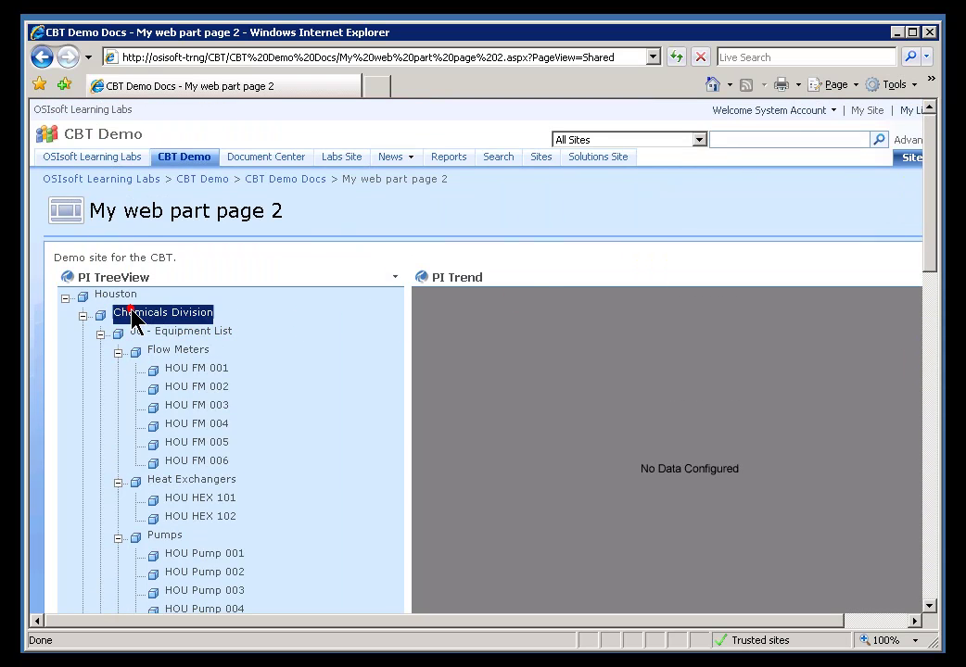
click(113, 295)
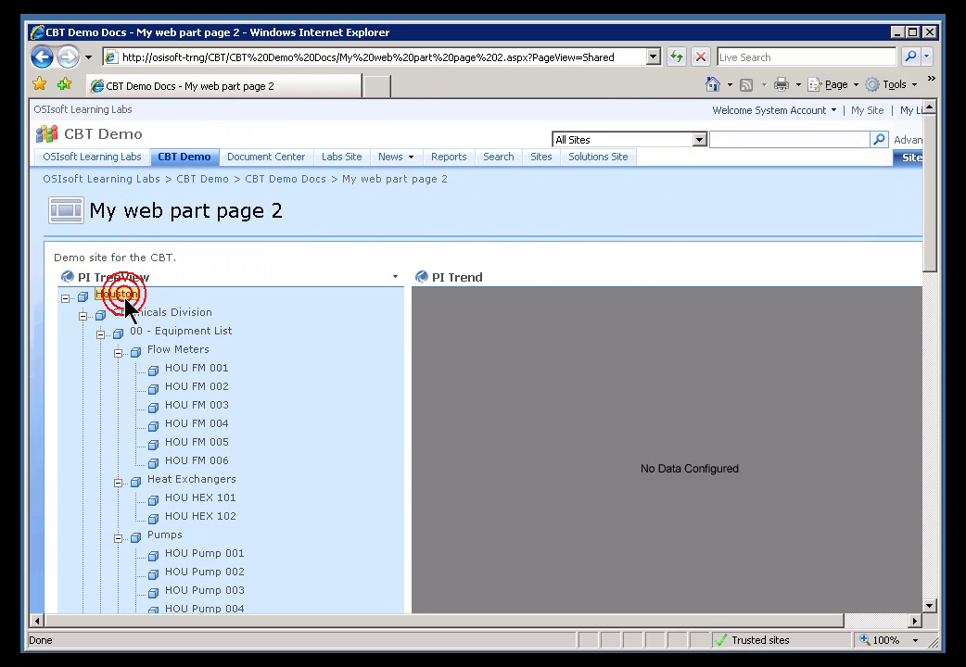
click(192, 369)
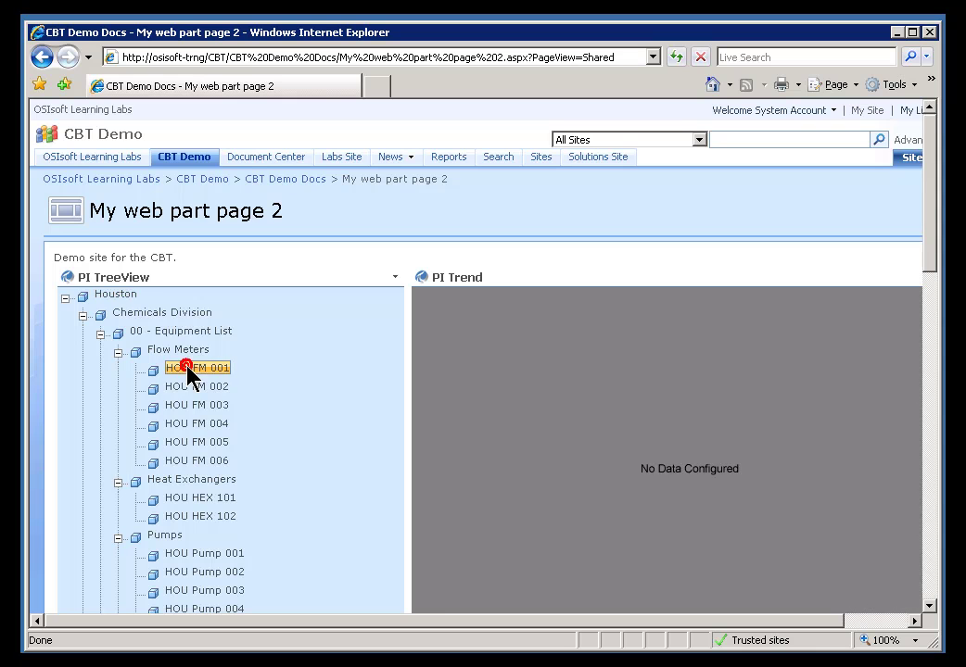
click(190, 555)
drag(929, 229, 931, 310)
click(211, 492)
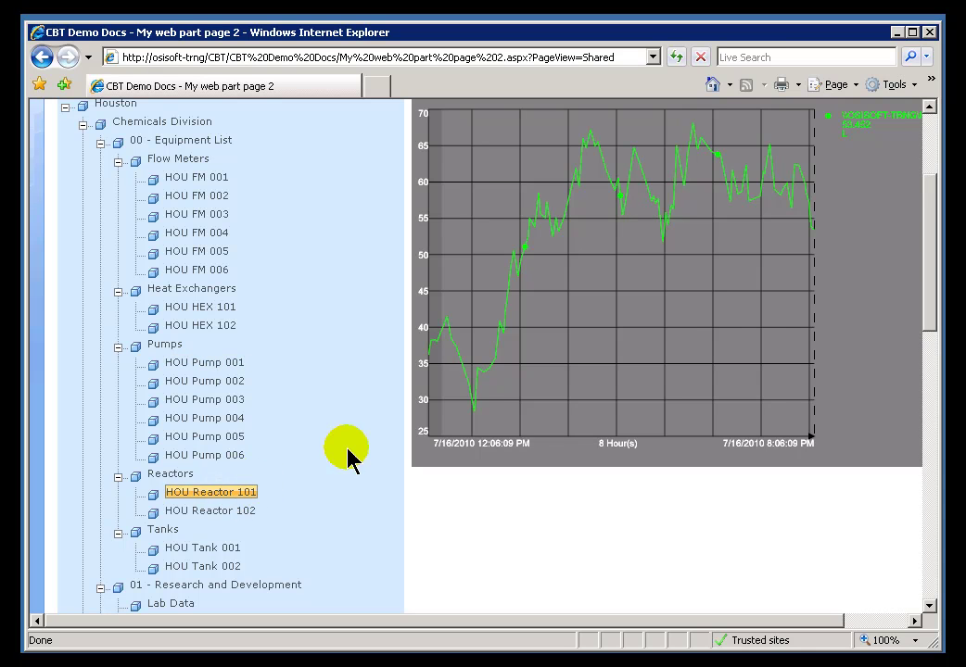
click(214, 511)
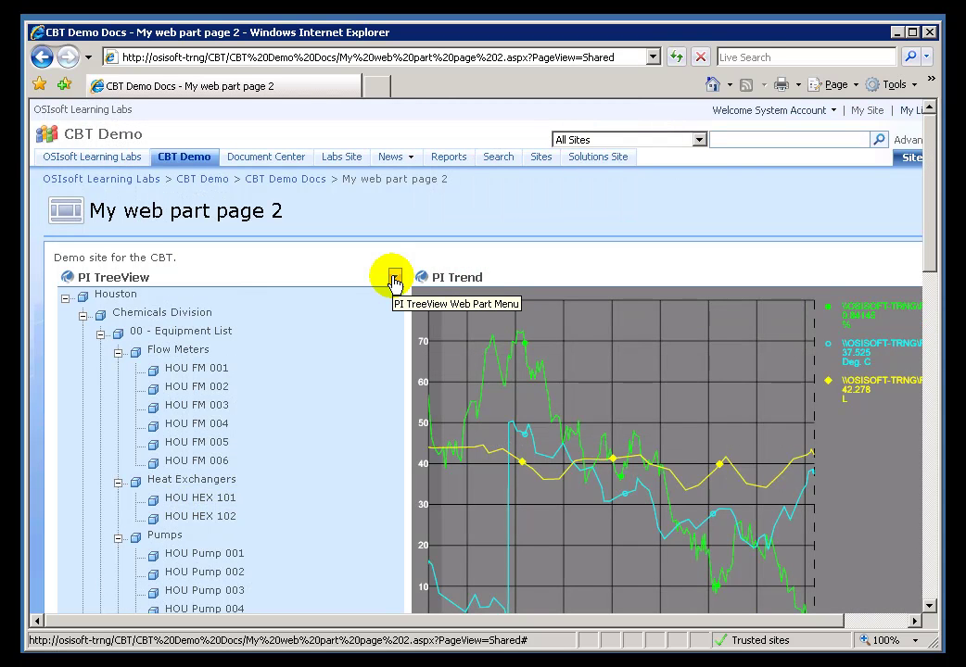
click(172, 370)
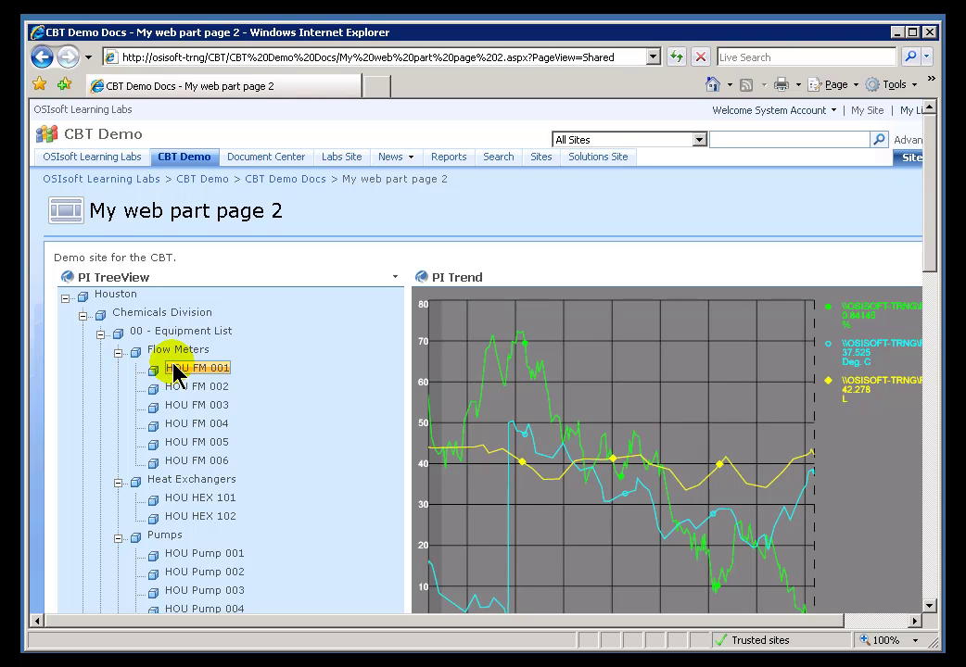